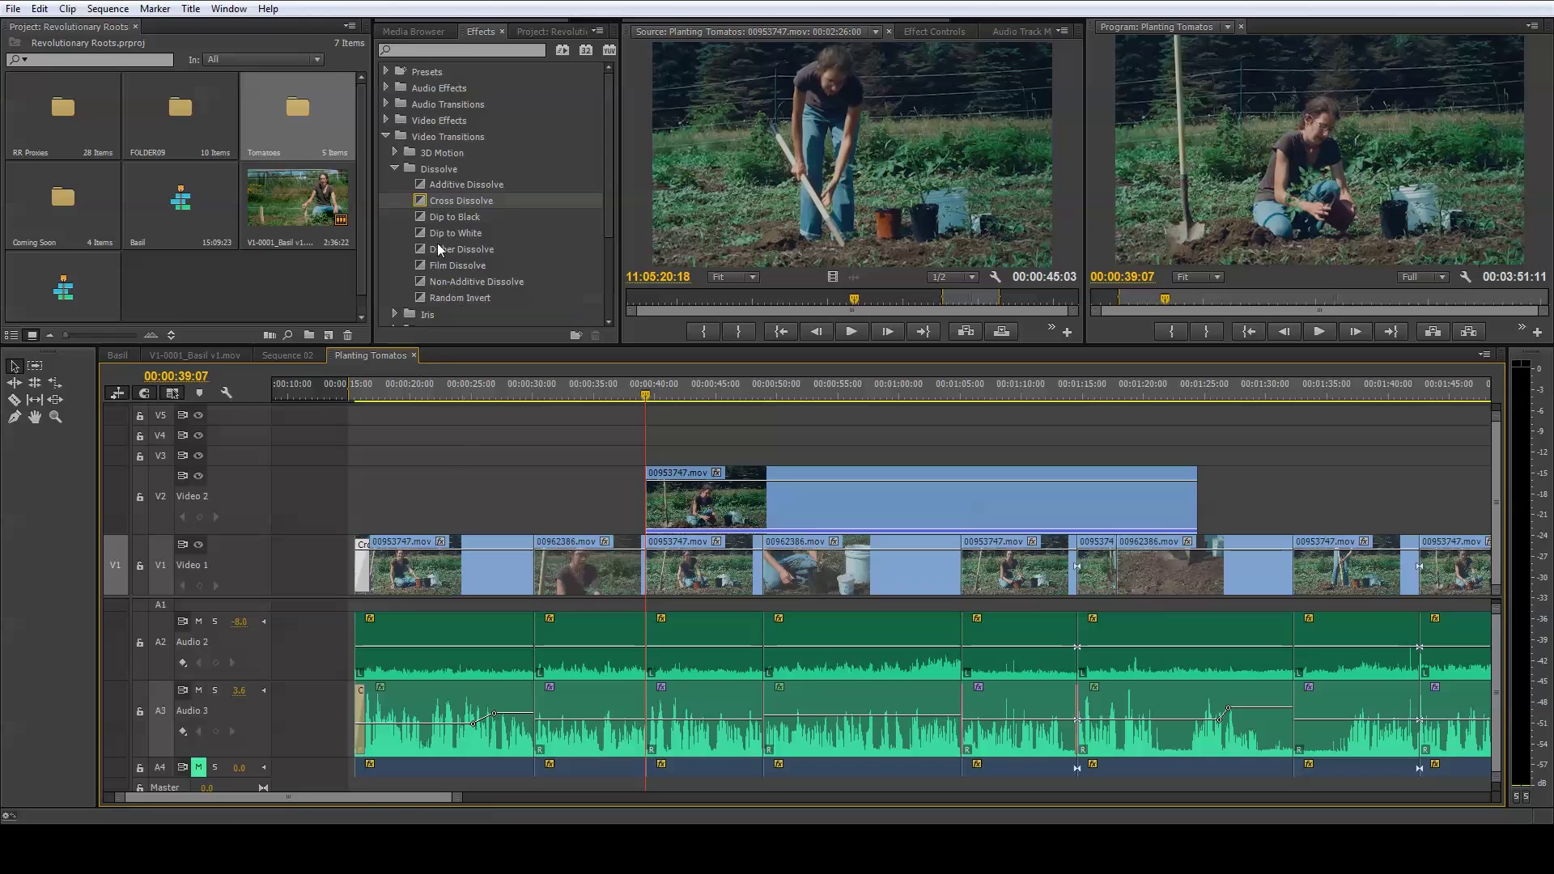
Step: Put a Cross Dissolve at the head of the first Video 1 clip and delete the one at the second cut
left_click_drag(422, 202, 536, 553)
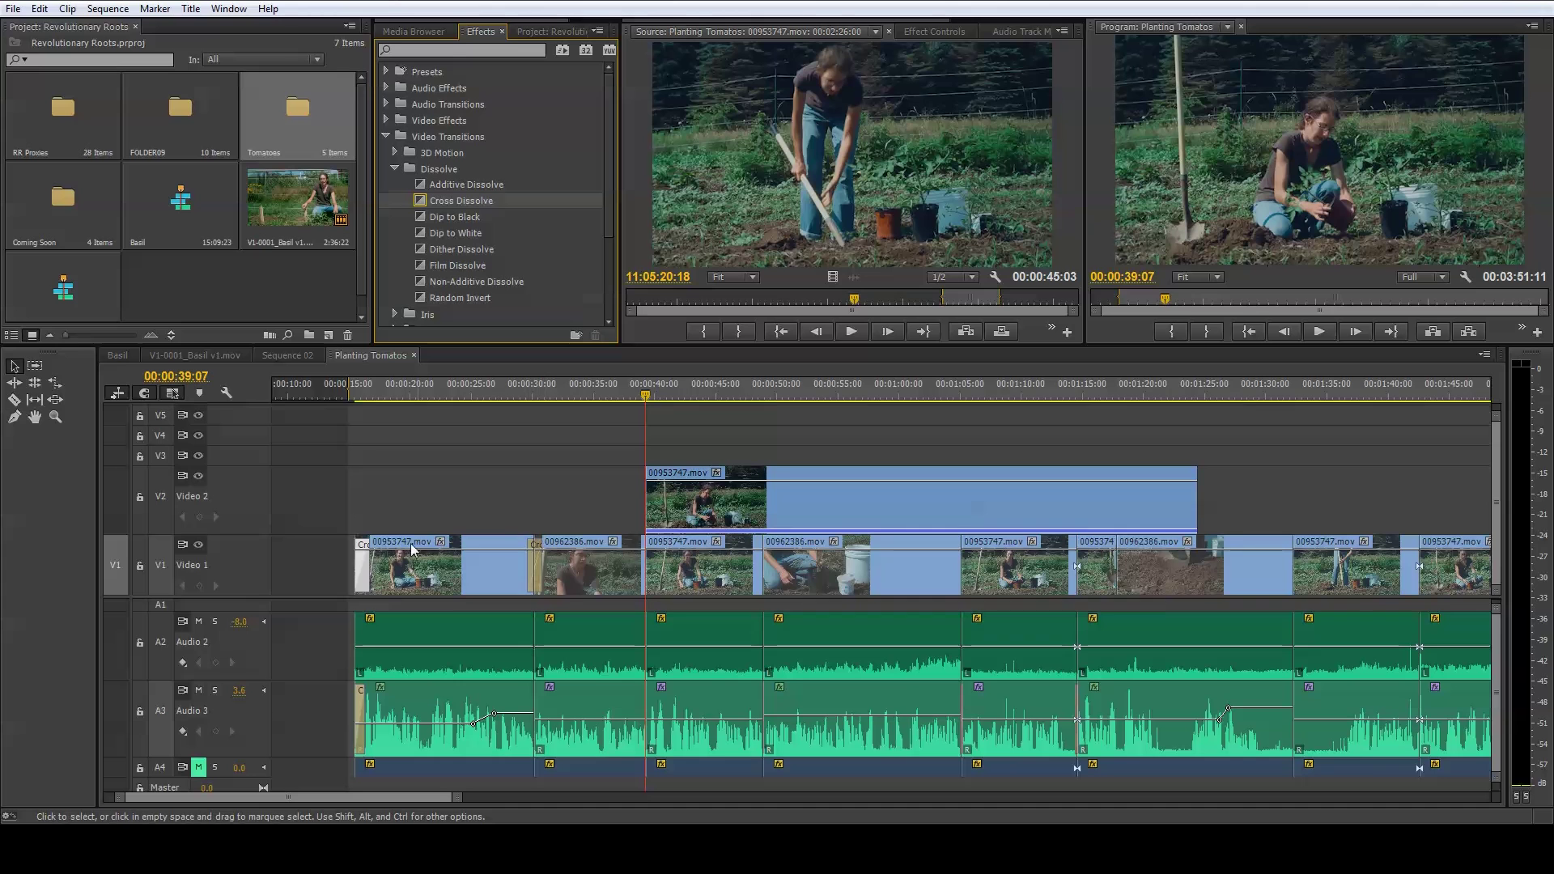
left_click(536, 561)
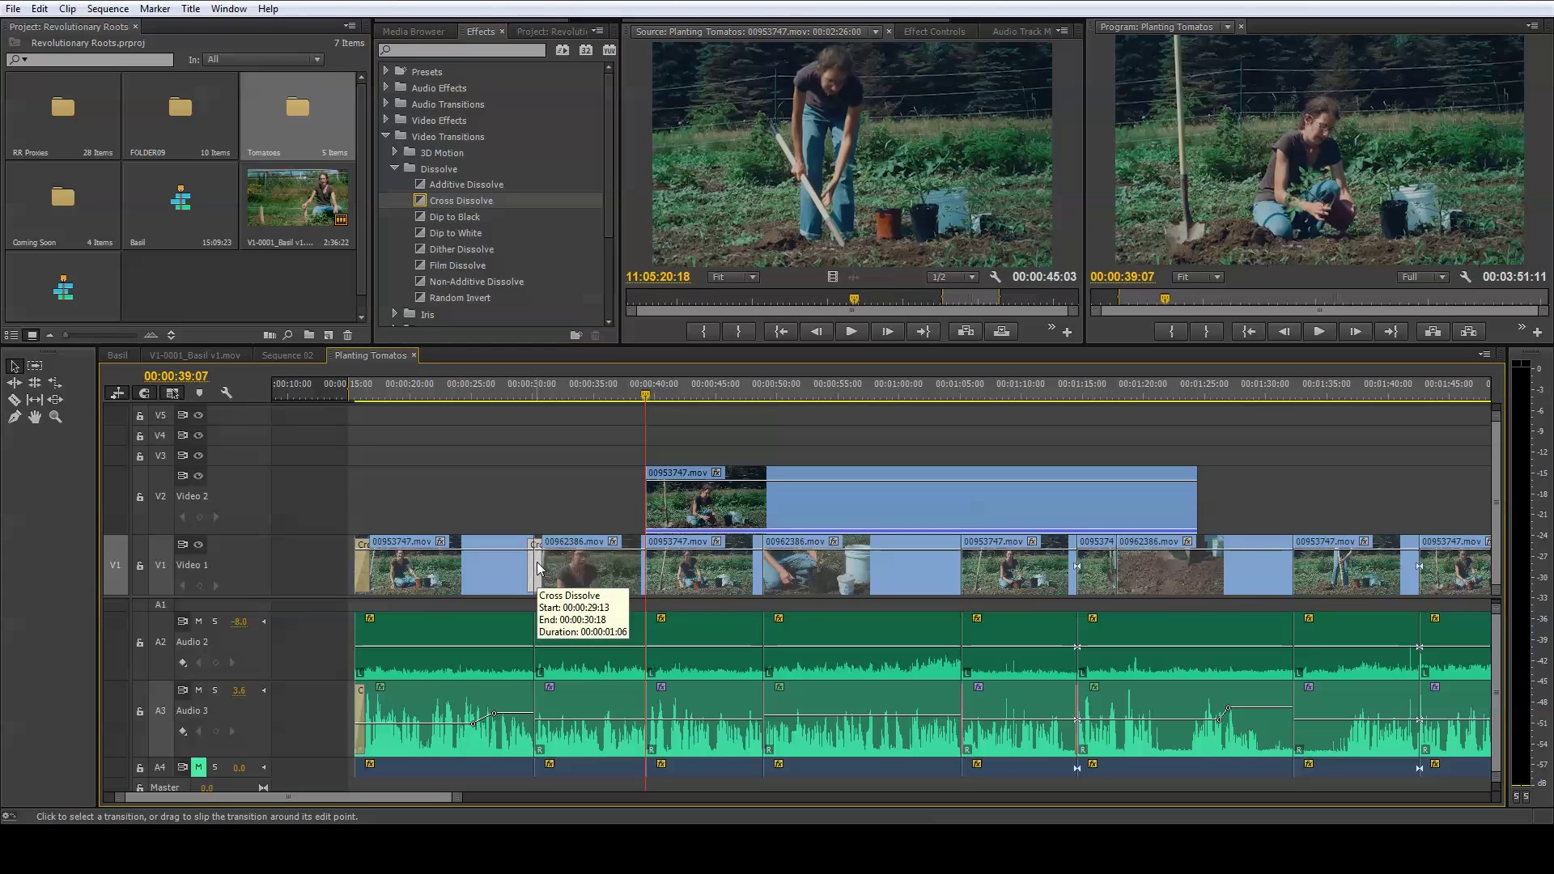
key("Delete")
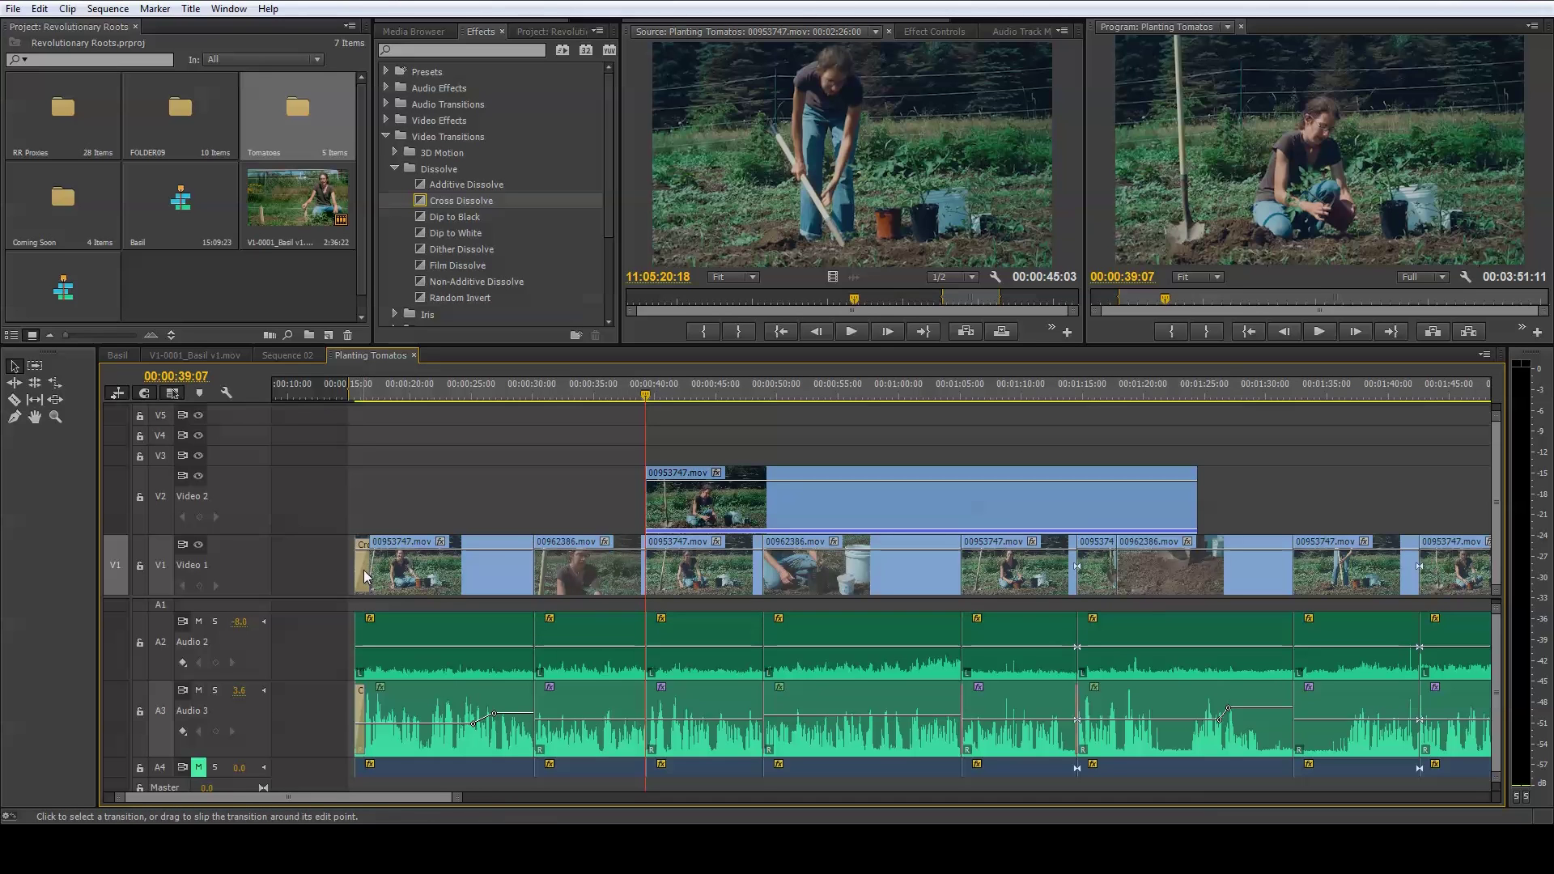
left_click(362, 564)
Step: Park the playhead on the Video 1 cut near 00:00:30
left_click(38, 8)
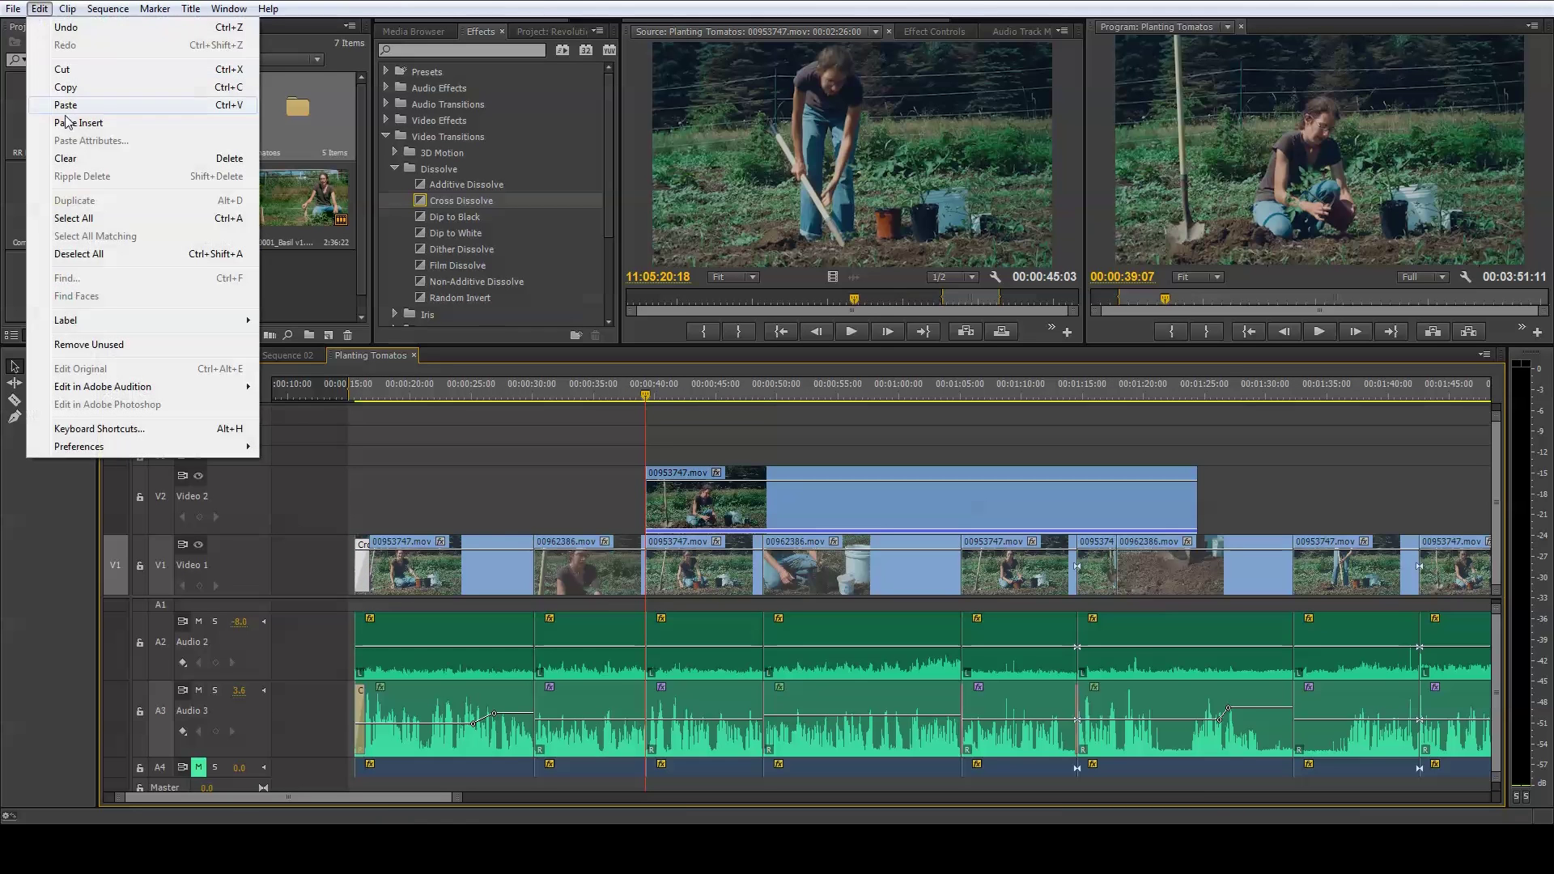
left_click(39, 8)
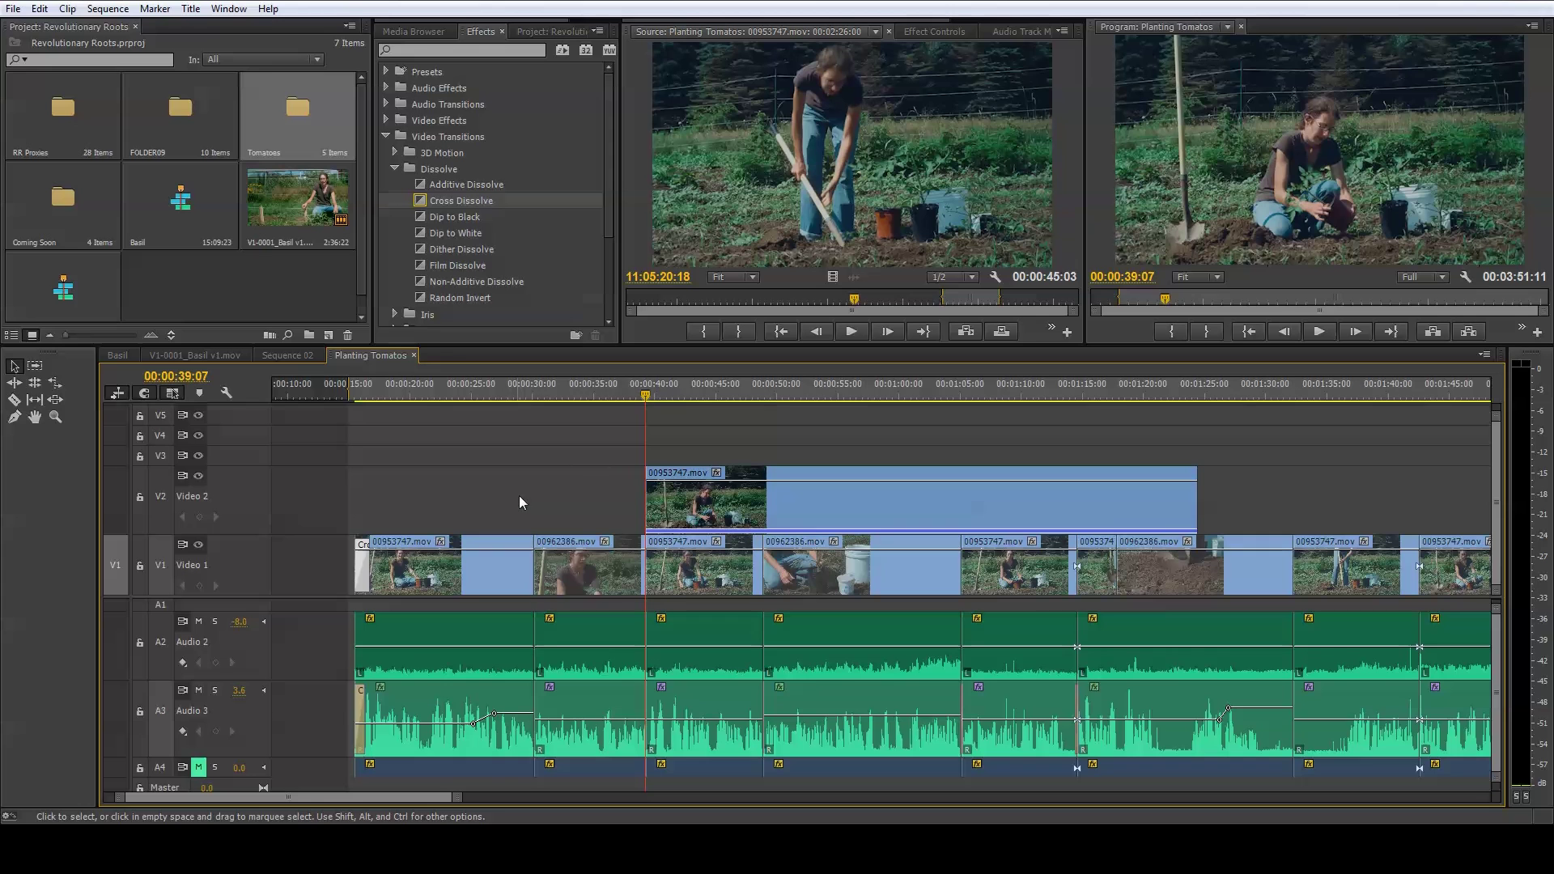
left_click(529, 395)
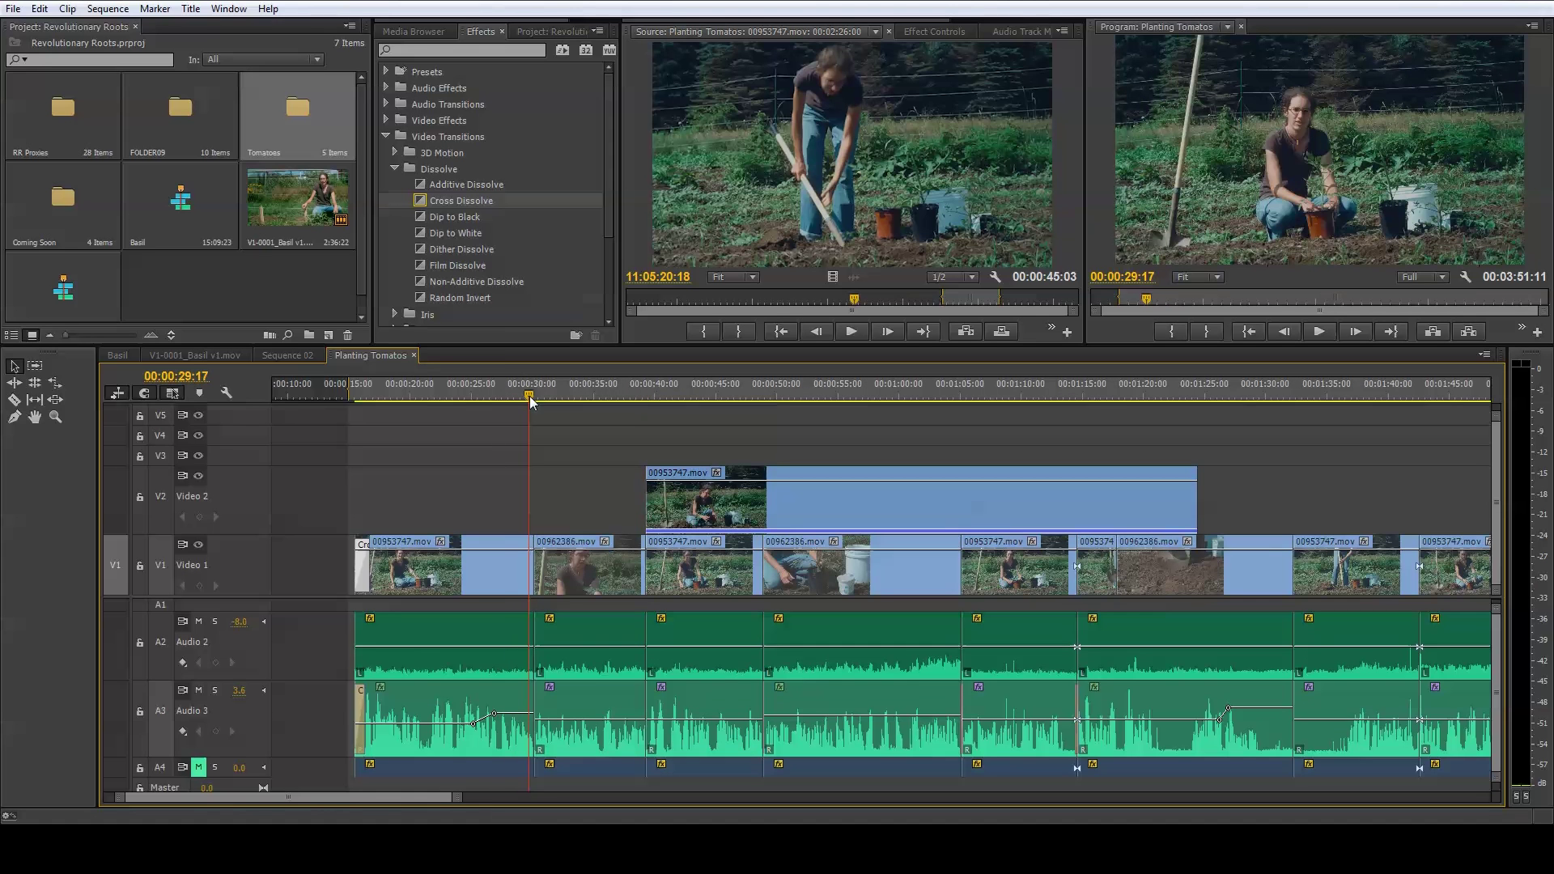
left_click_drag(529, 396, 534, 398)
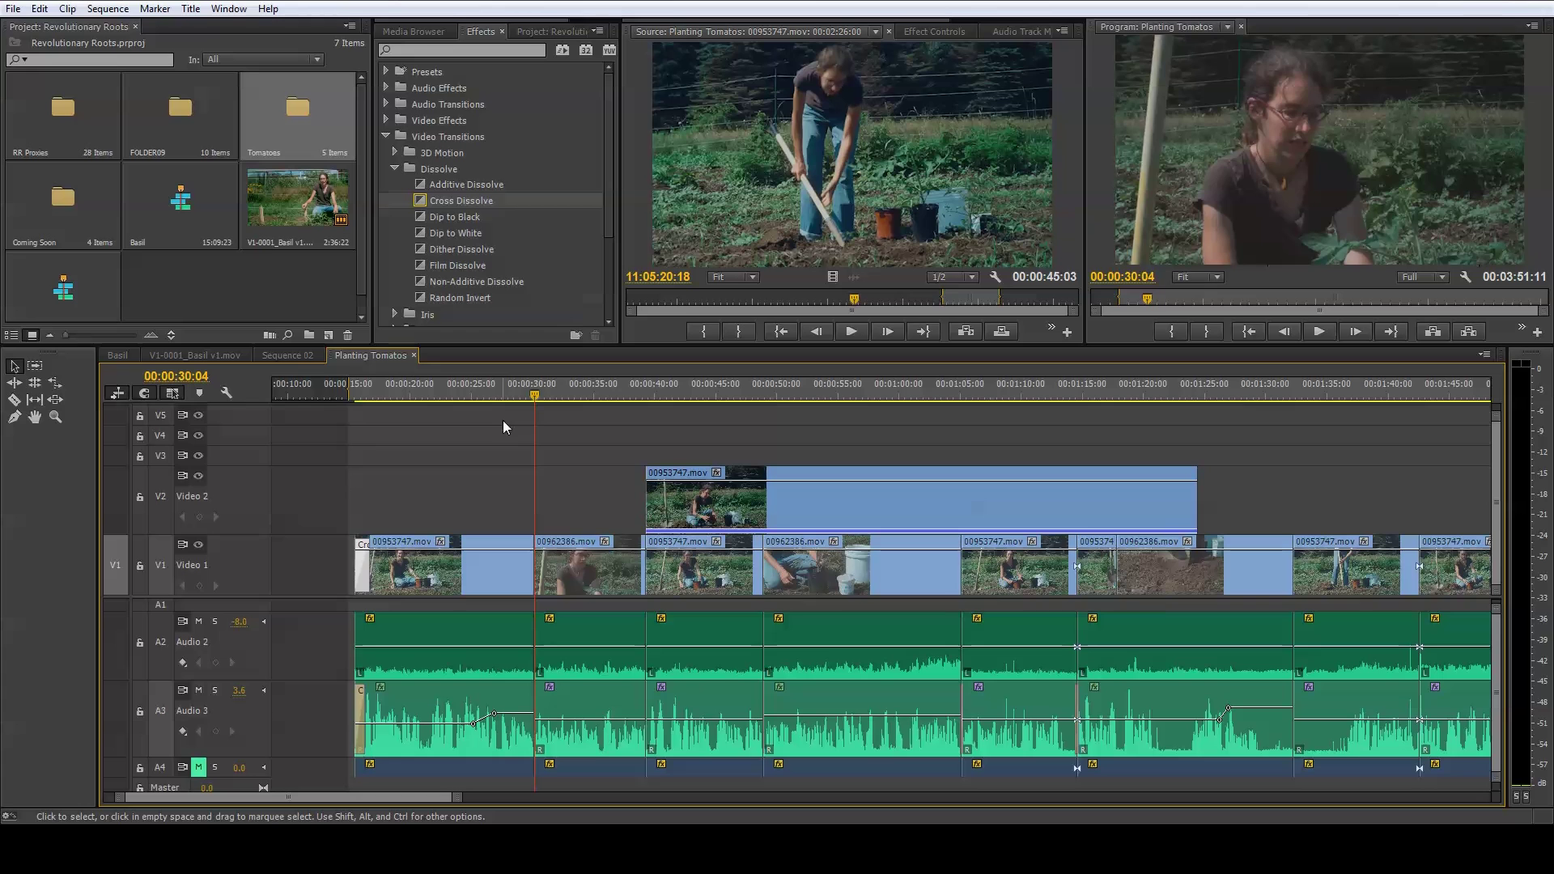
Step: Try a default dissolve at the 00:00:30:04 cut, paste it back, then remove it again
key("ctrl+d")
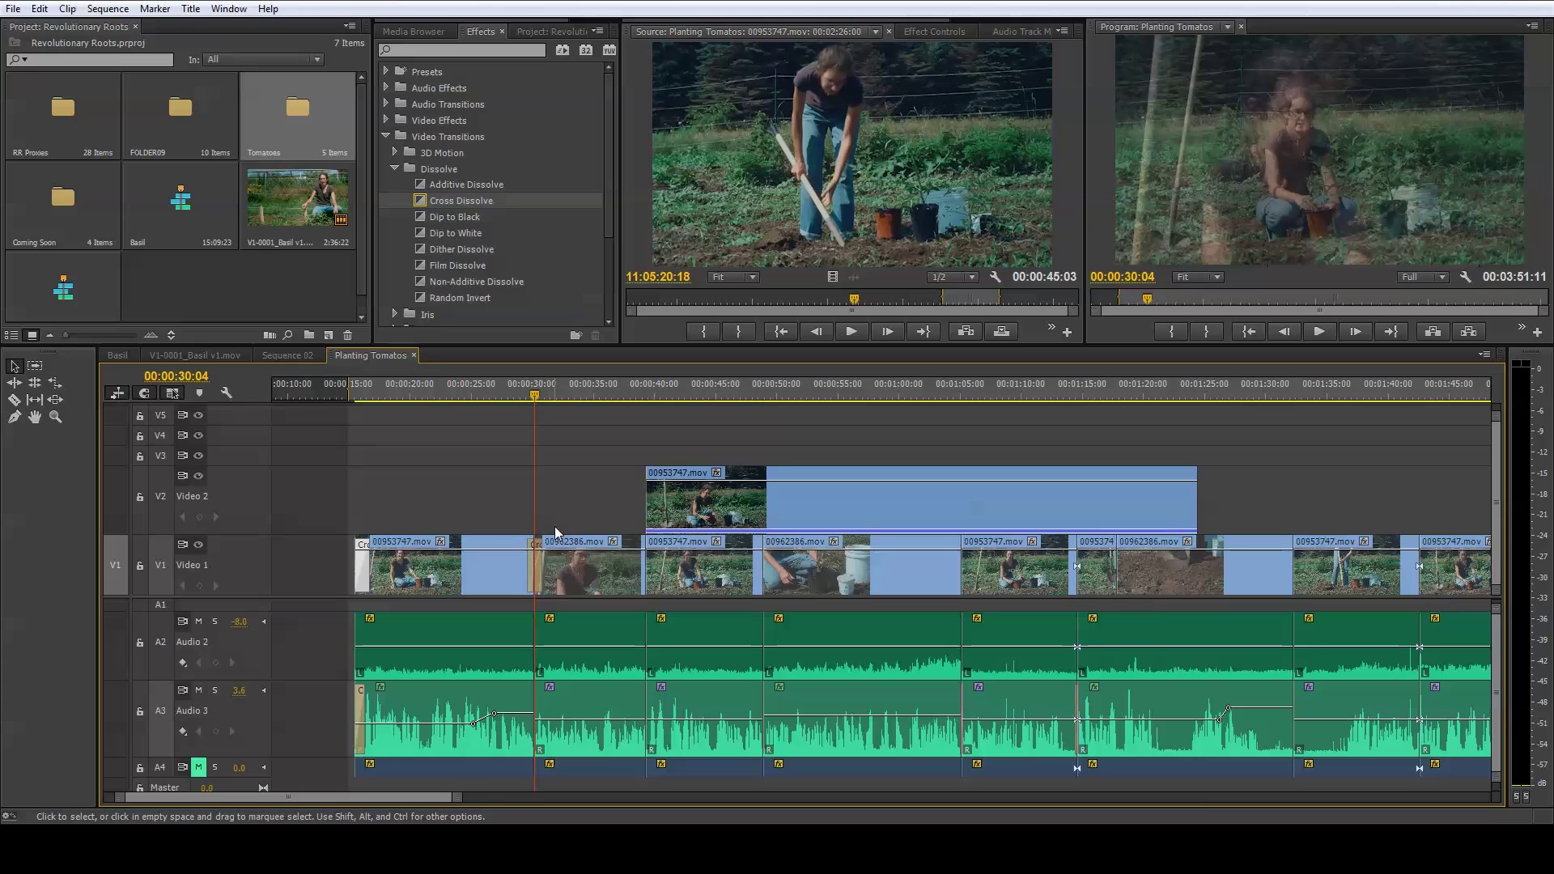
key("ctrl+z")
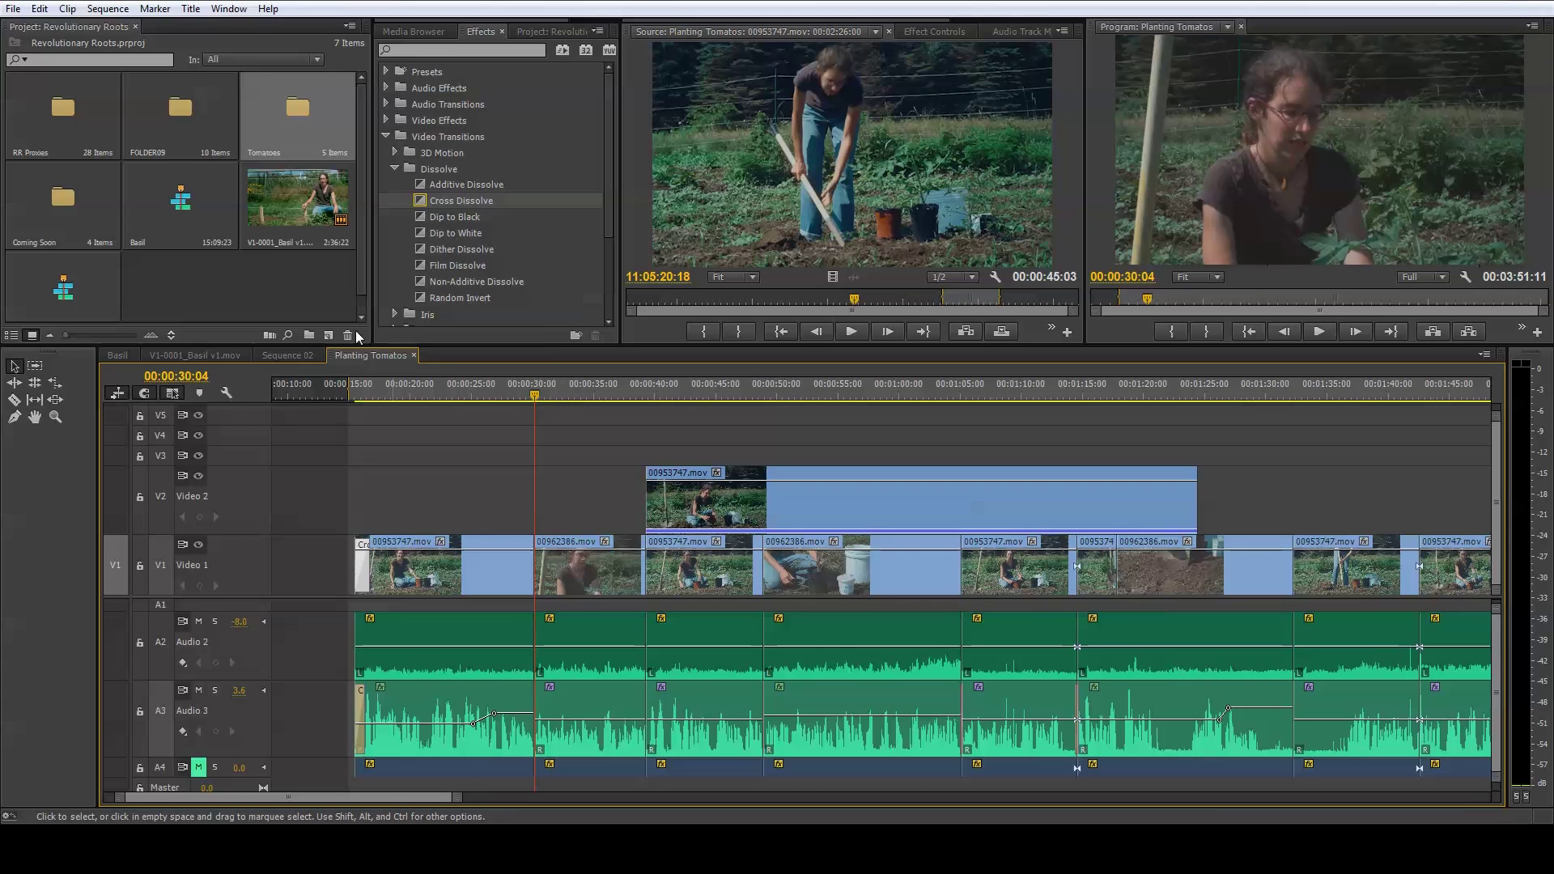
left_click(40, 9)
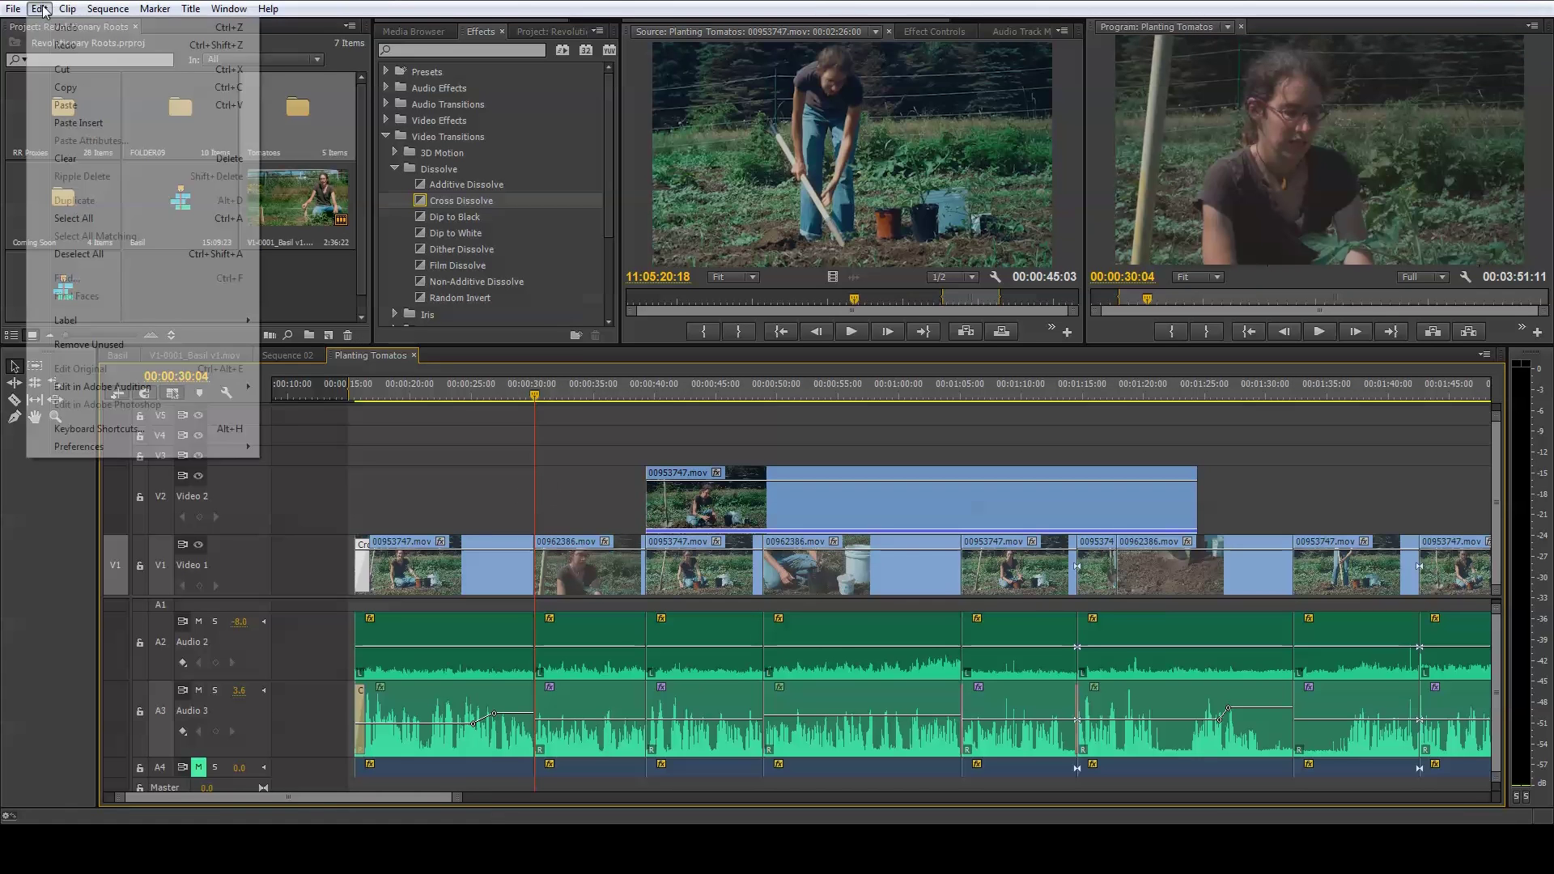
left_click(86, 107)
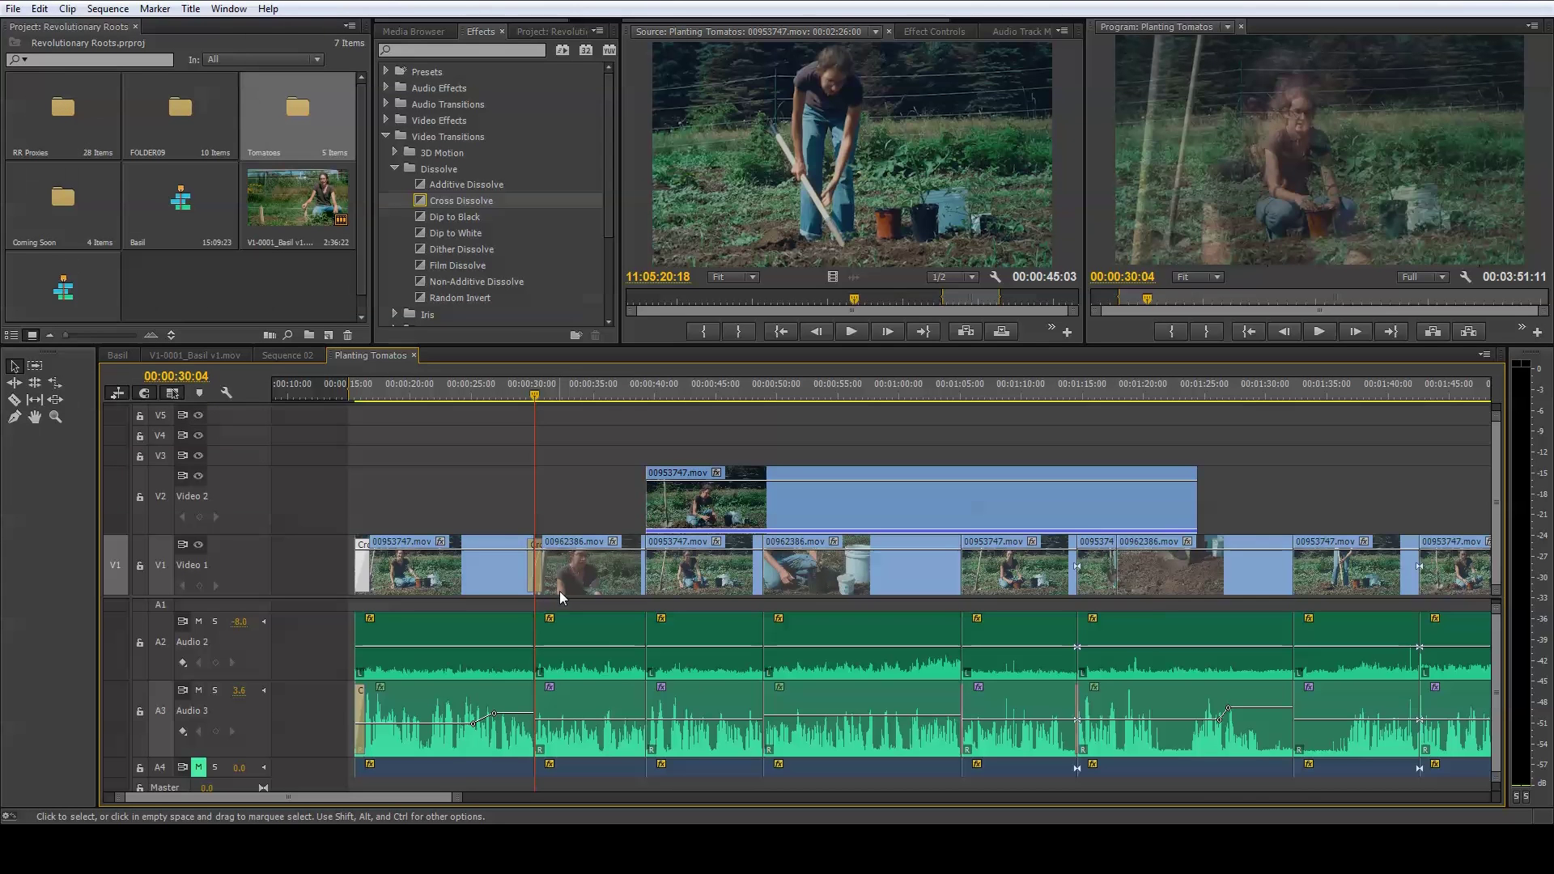
mouse_move(561, 591)
key("ctrl+z")
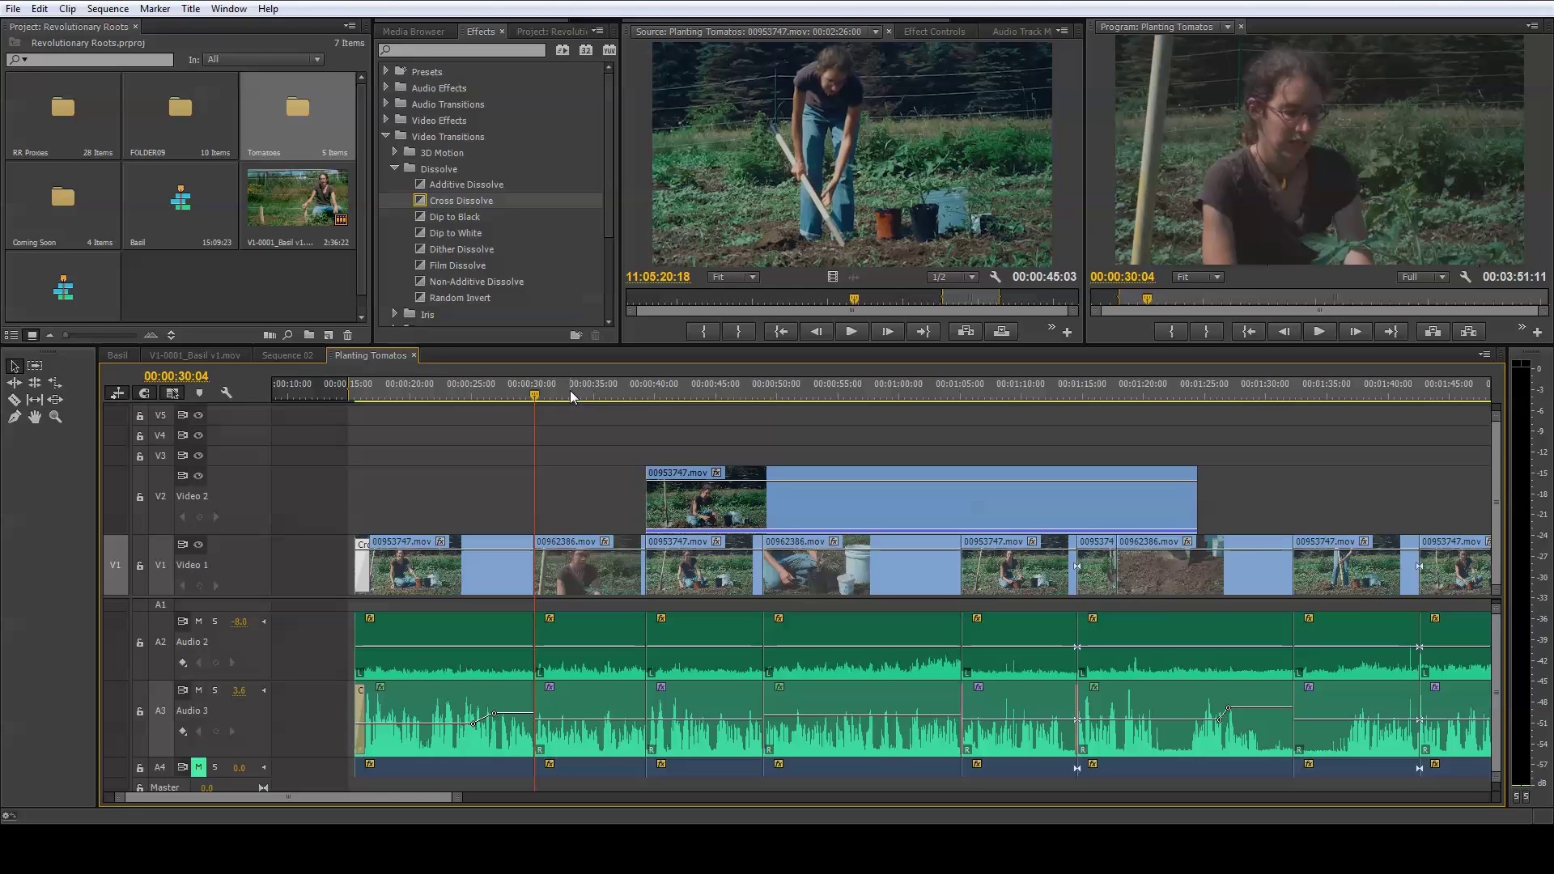
Step: Jump to the 00:00:39:07 Video 1 edit and apply the default Cross Dissolve with Ctrl+D
key("Down")
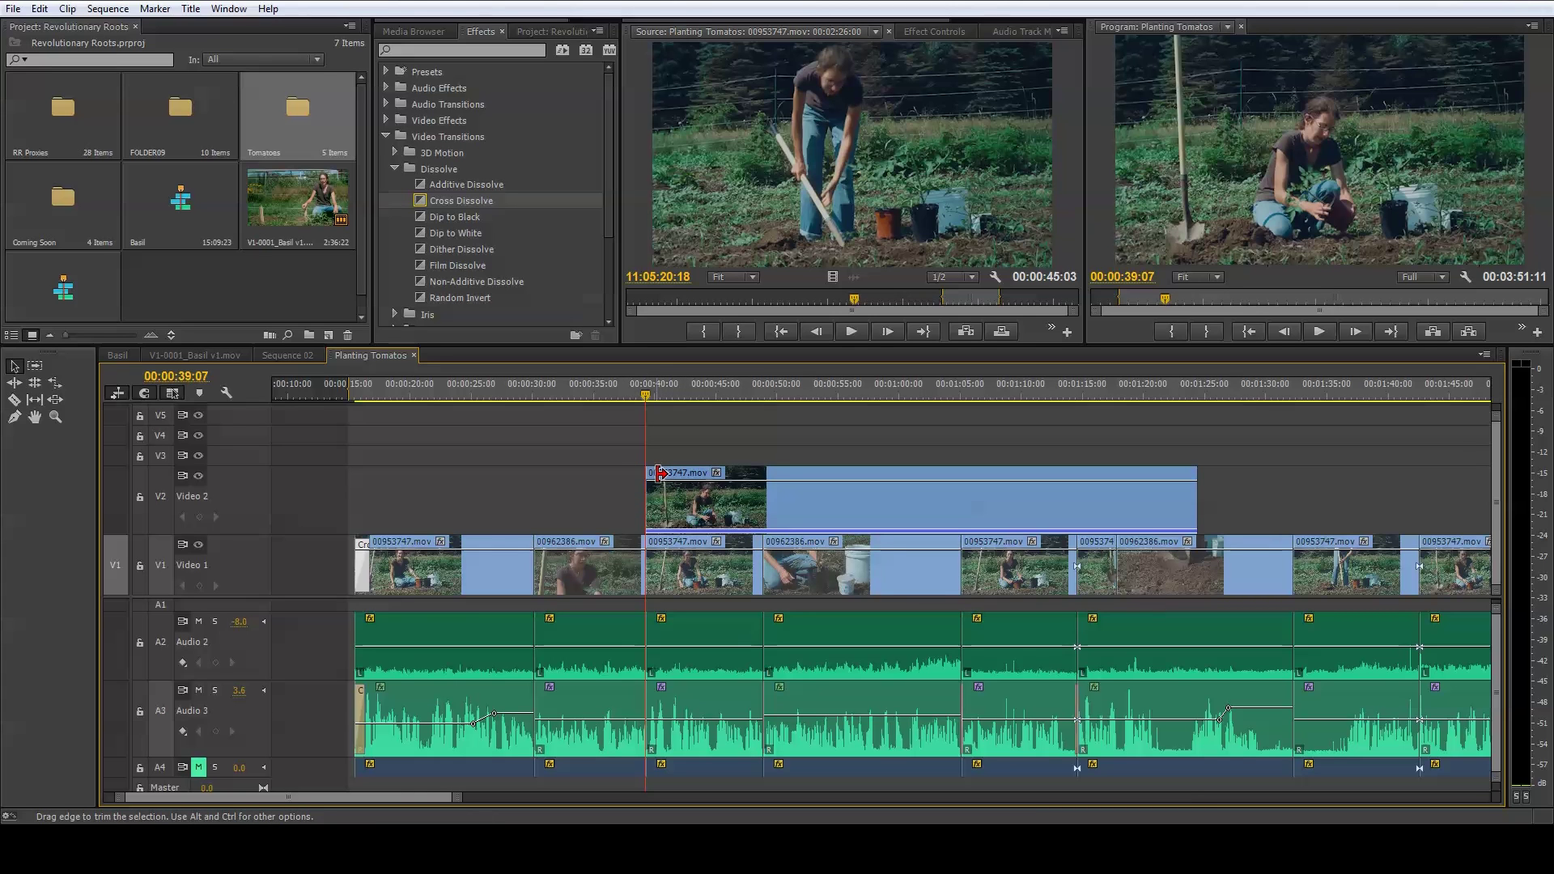
key("ctrl+d")
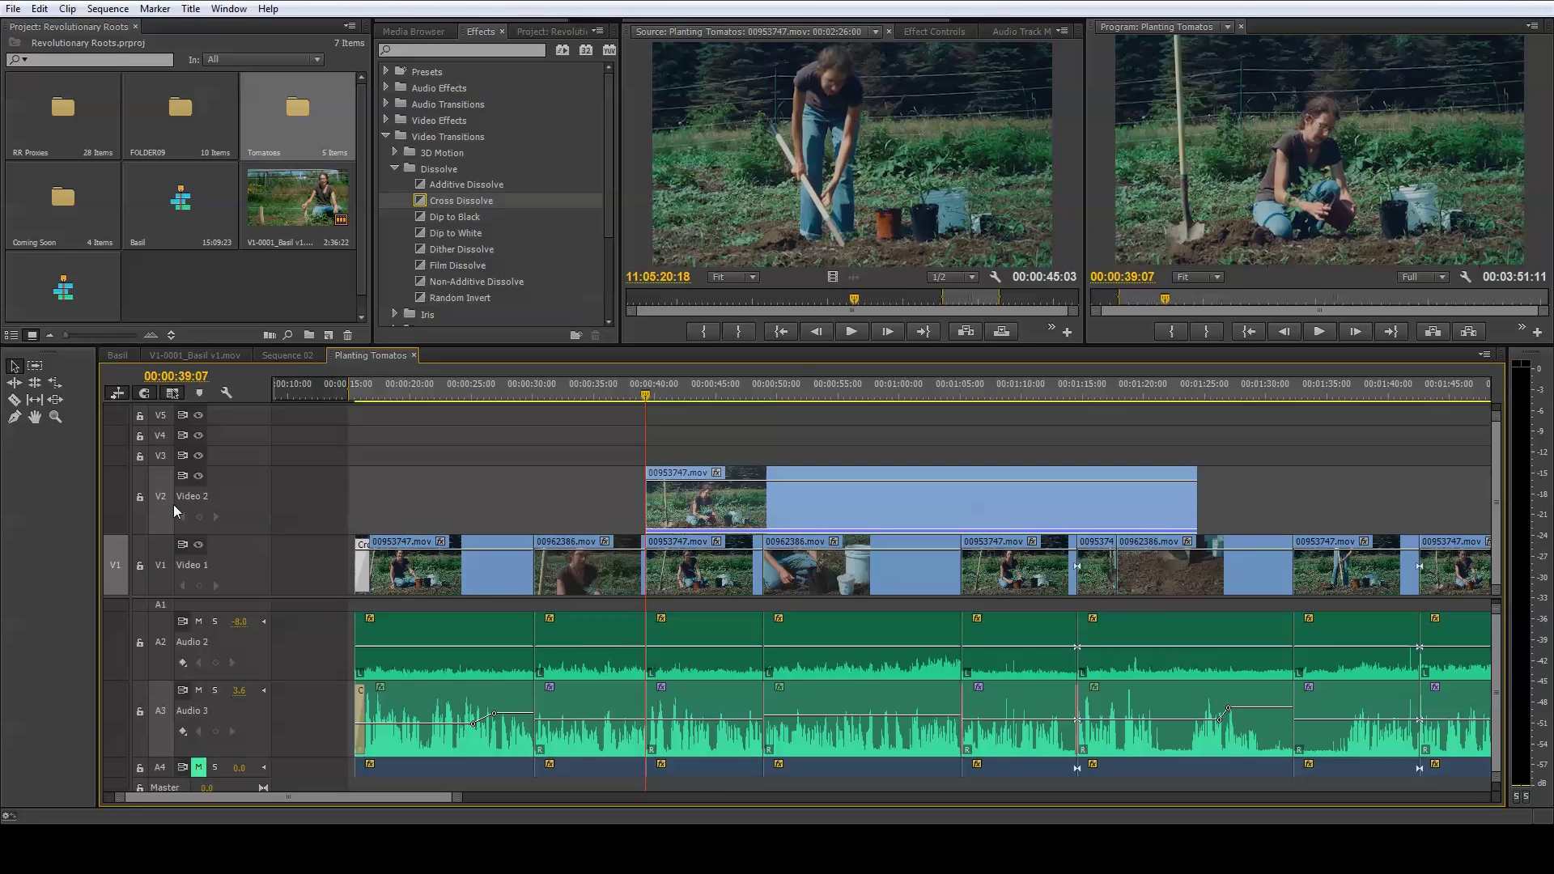
Step: Try dissolves at the Video 2 clip start and the 00:00:39:07 edit, preview them, then remove them
key("ctrl+d")
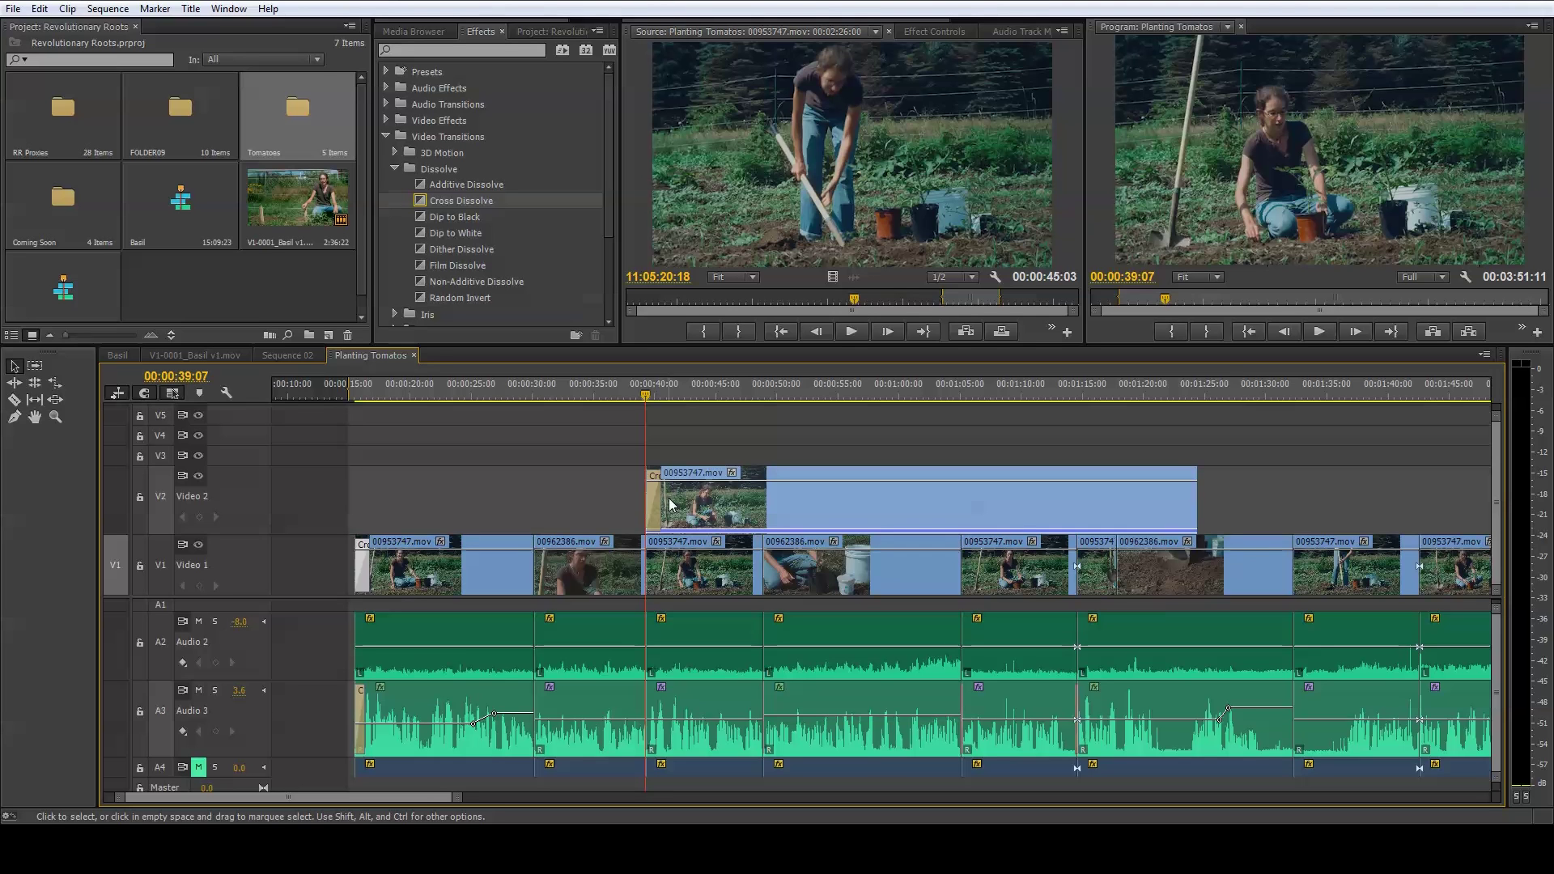
key("ctrl+z")
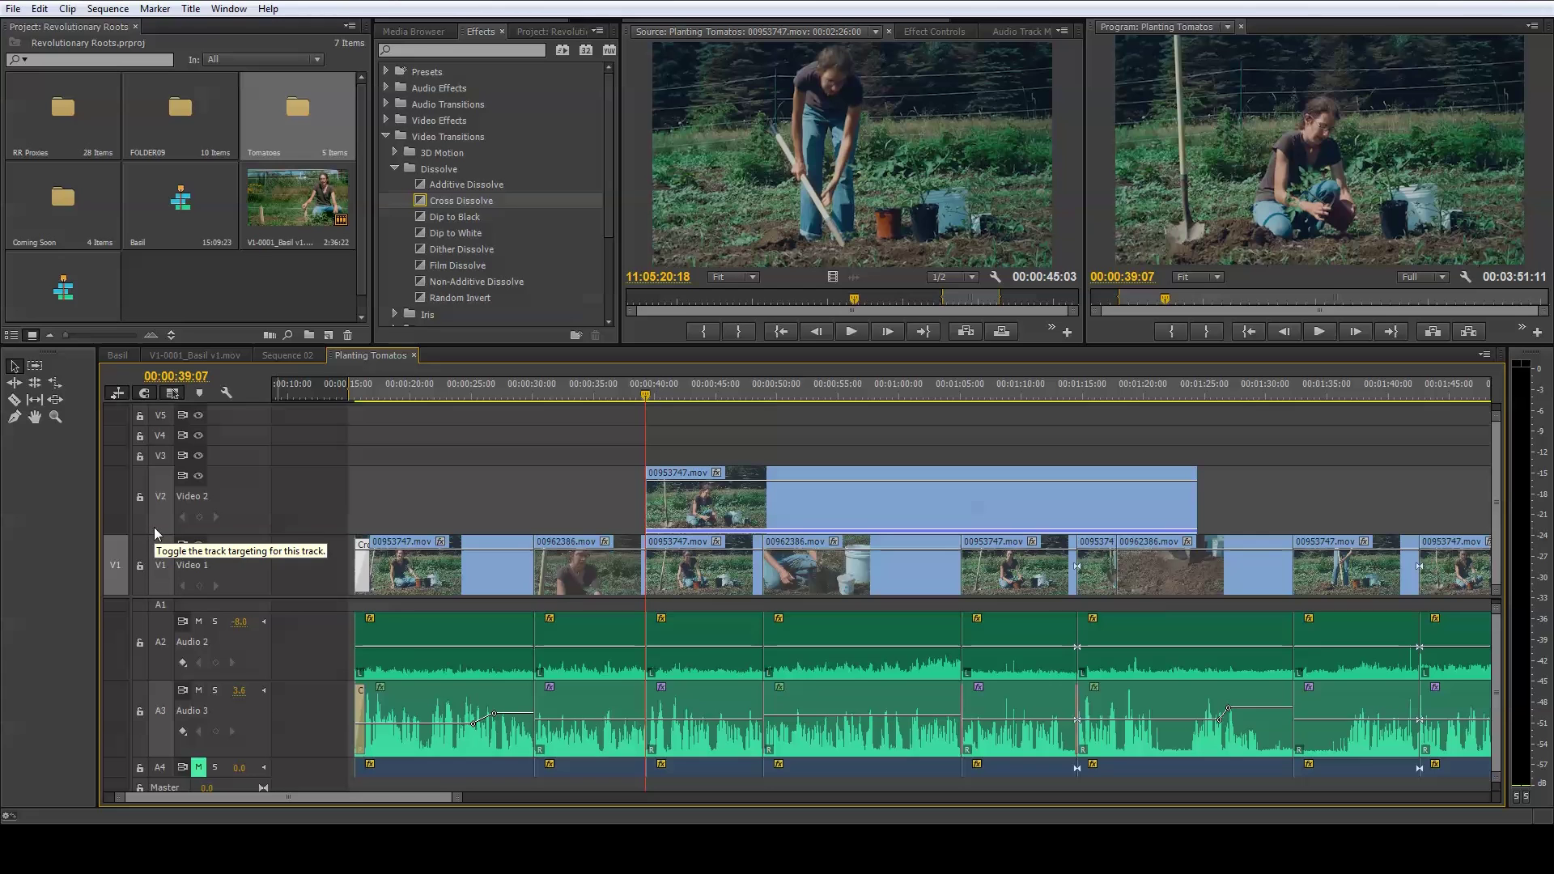
key("ctrl+shift+z")
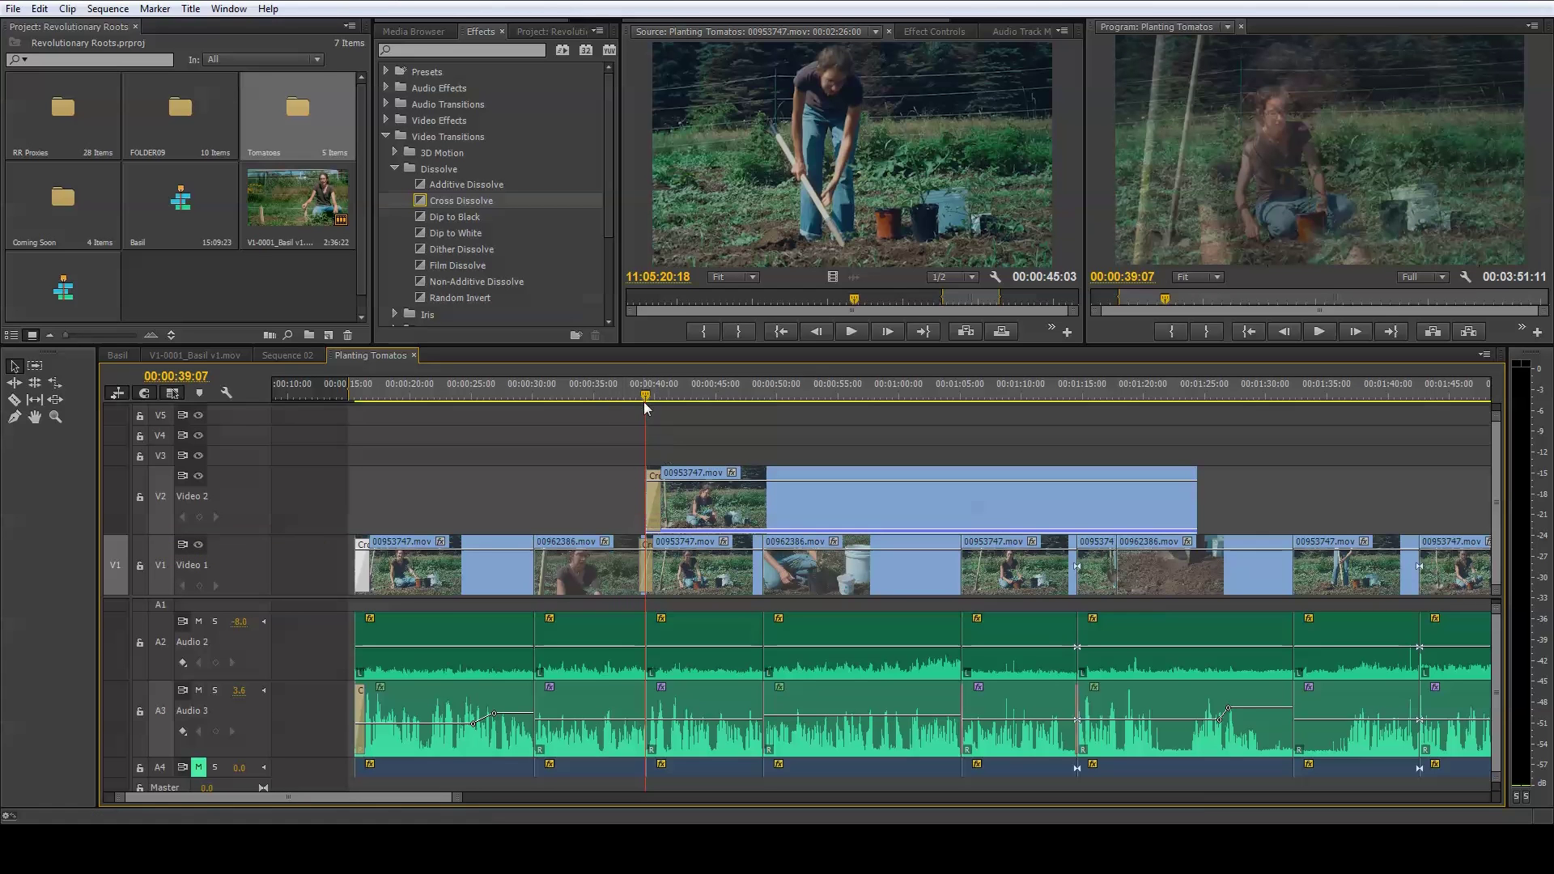
left_click(639, 397)
key("space")
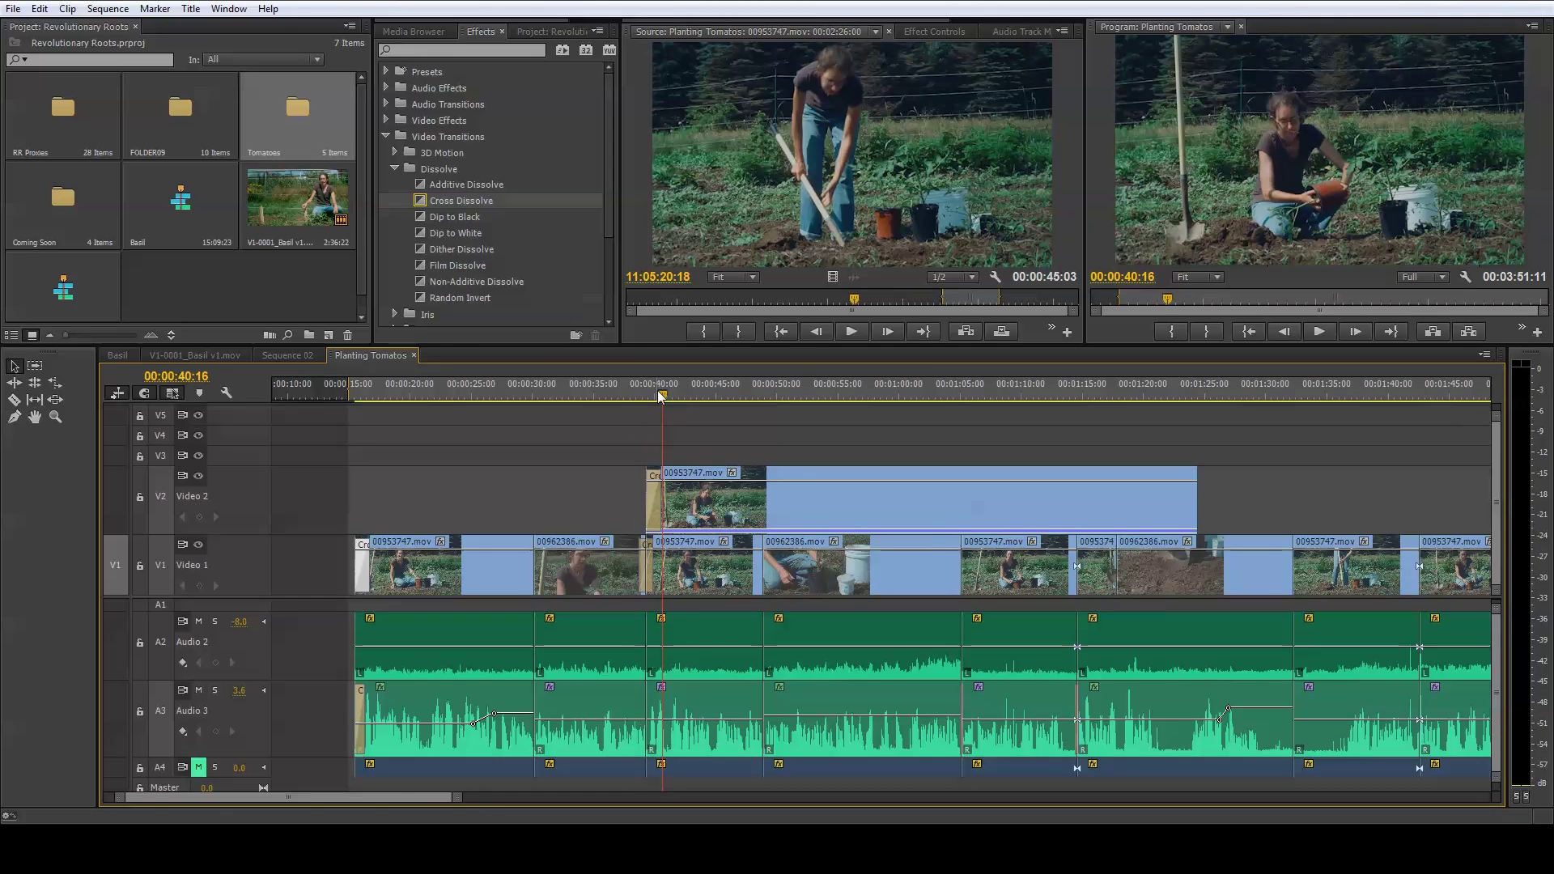
key("ctrl+z")
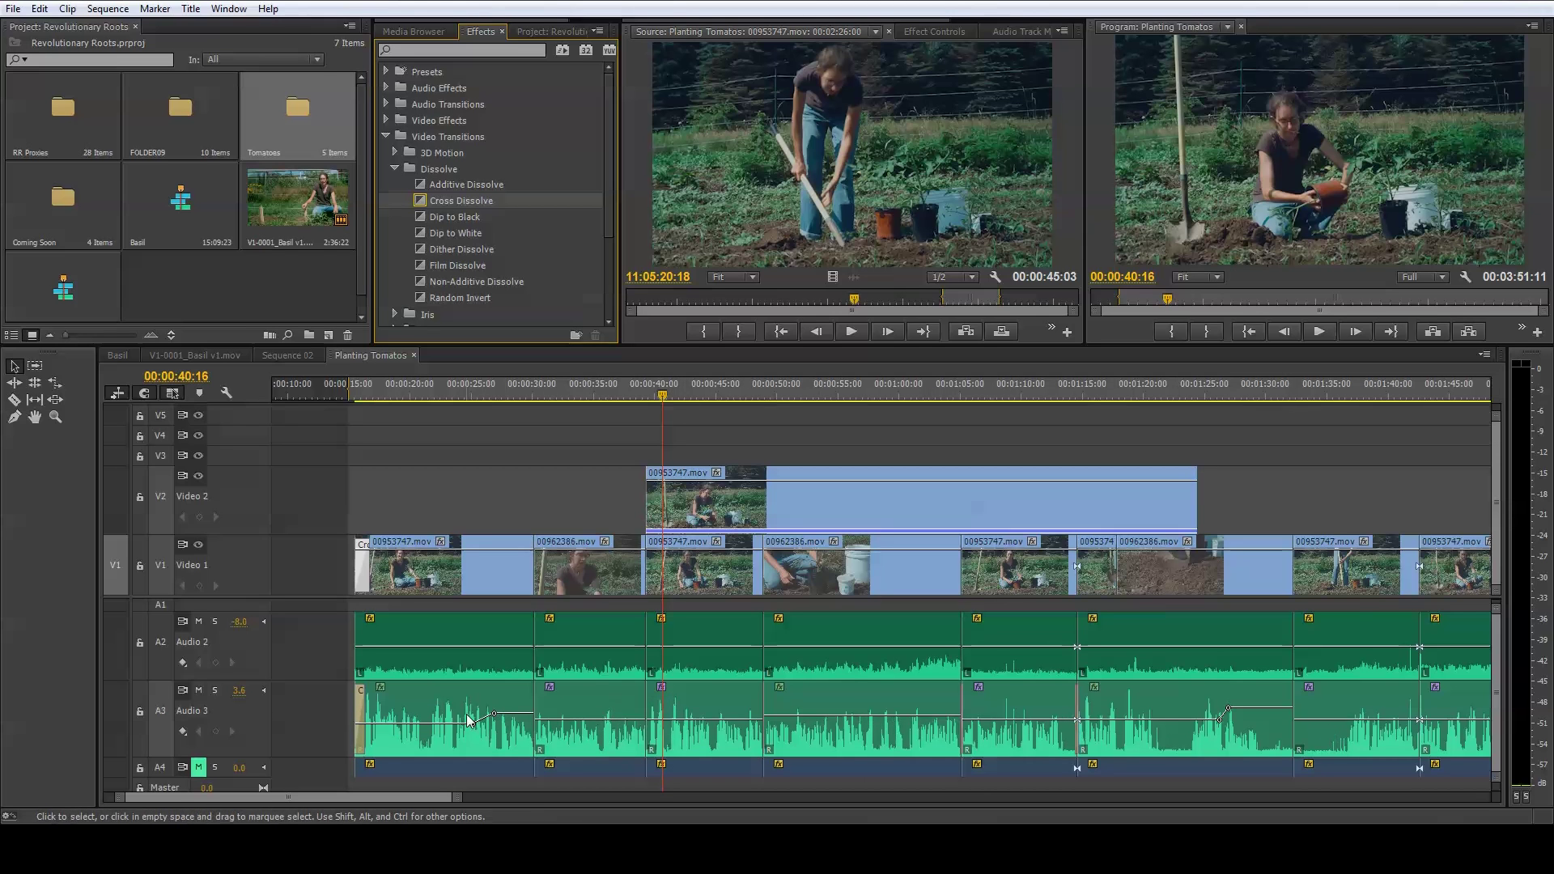
Step: Select the Audio 3 transition at the clip start and step the playhead back to the 00:00:30:04 edit
left_click(359, 704)
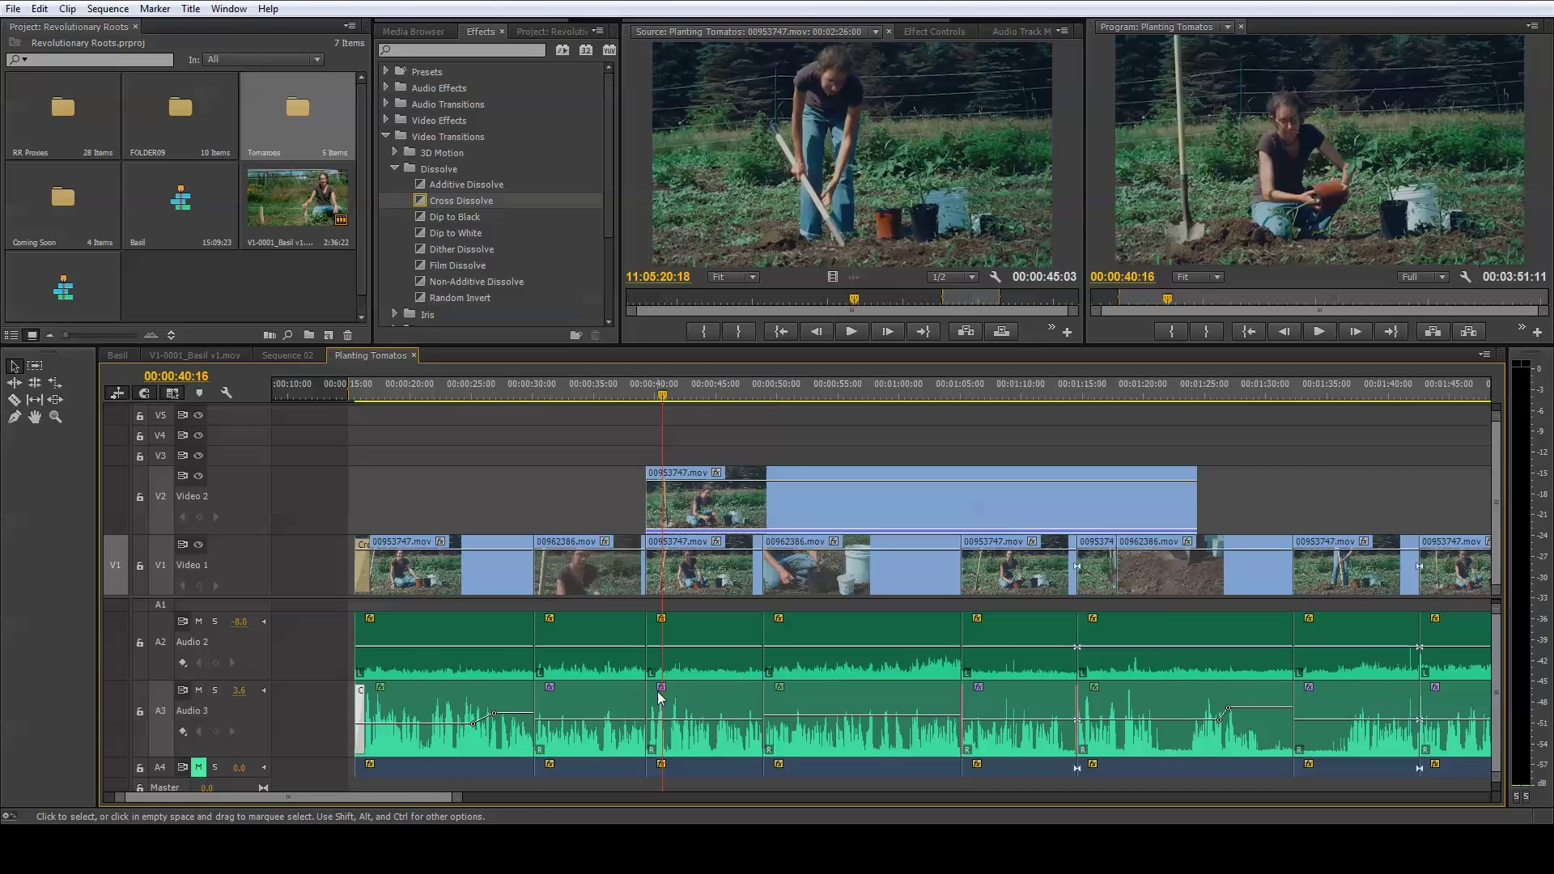
mouse_move(503, 658)
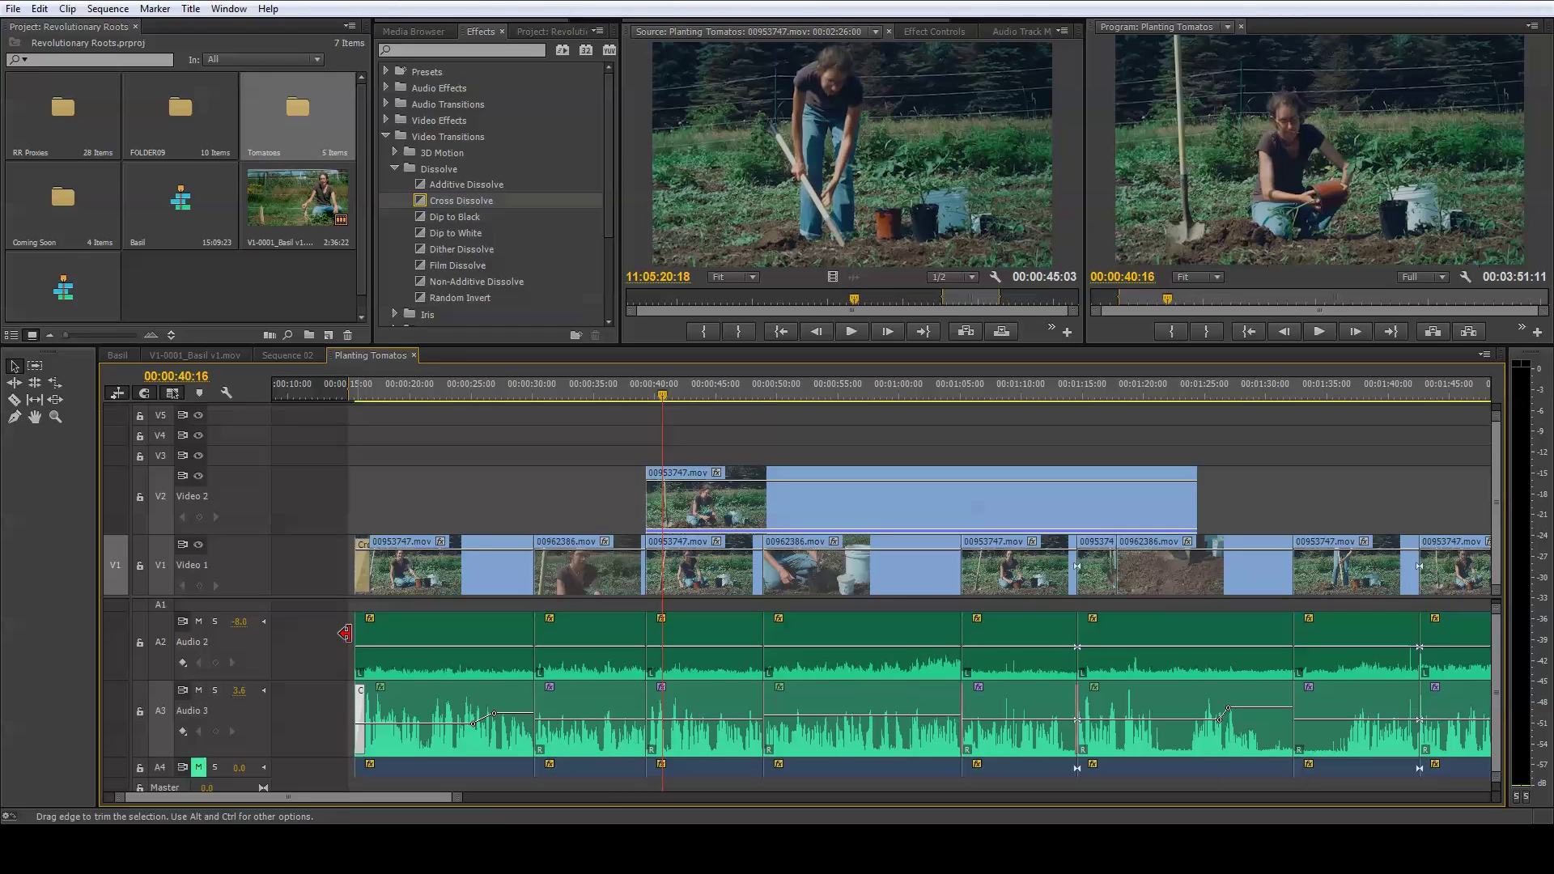
key("Up")
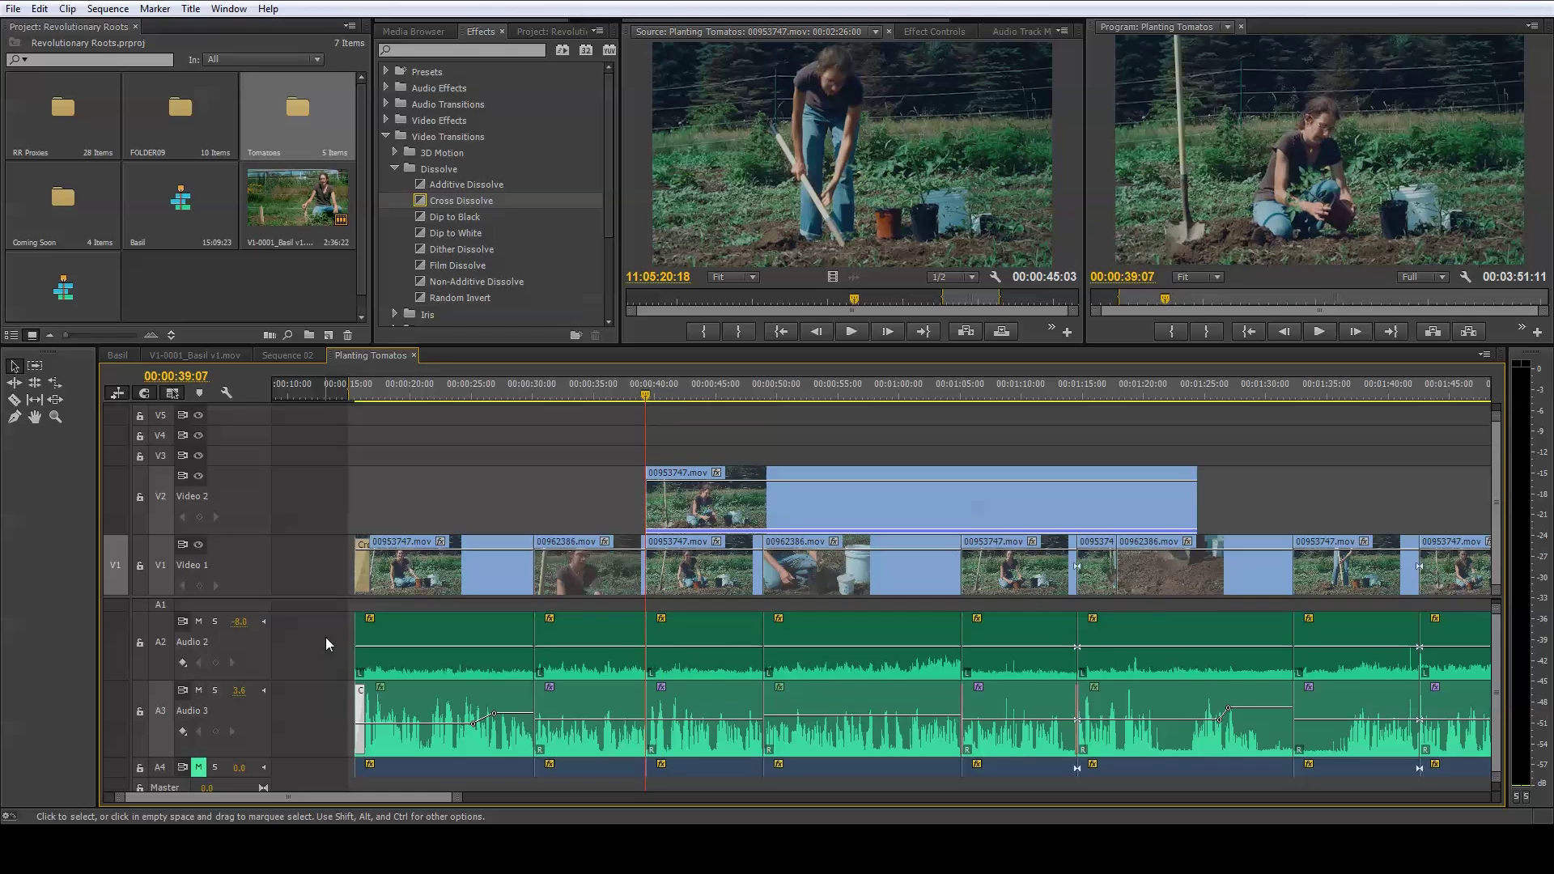
key("Up")
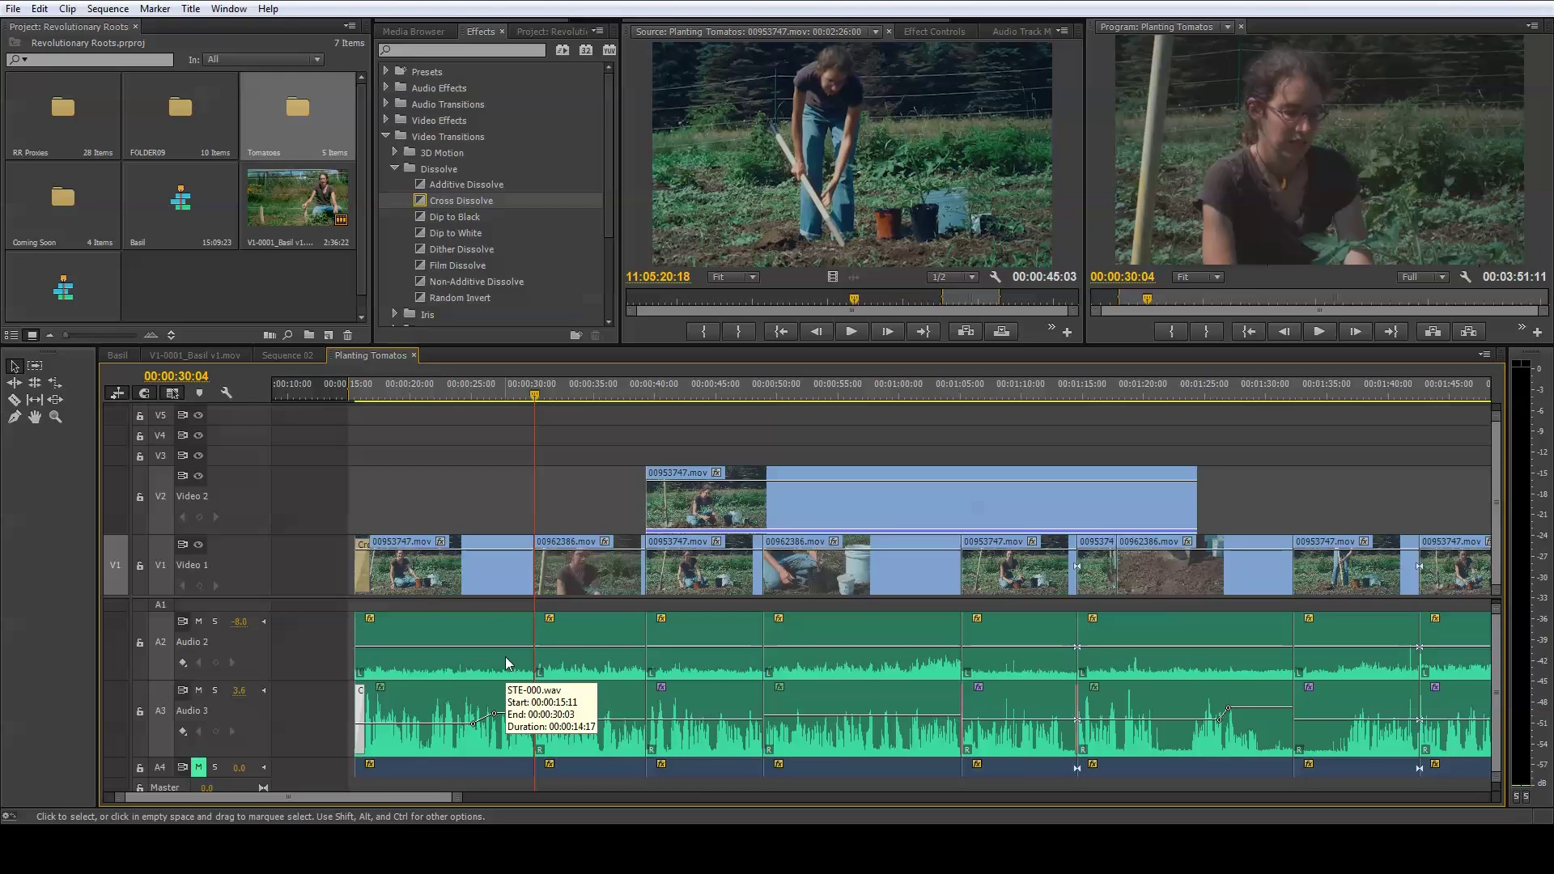
Step: Add default audio crossfades on Audio 2 and Audio 3 at each edit from 00:00:30:04 to 00:01:32:06
left_click(534, 704)
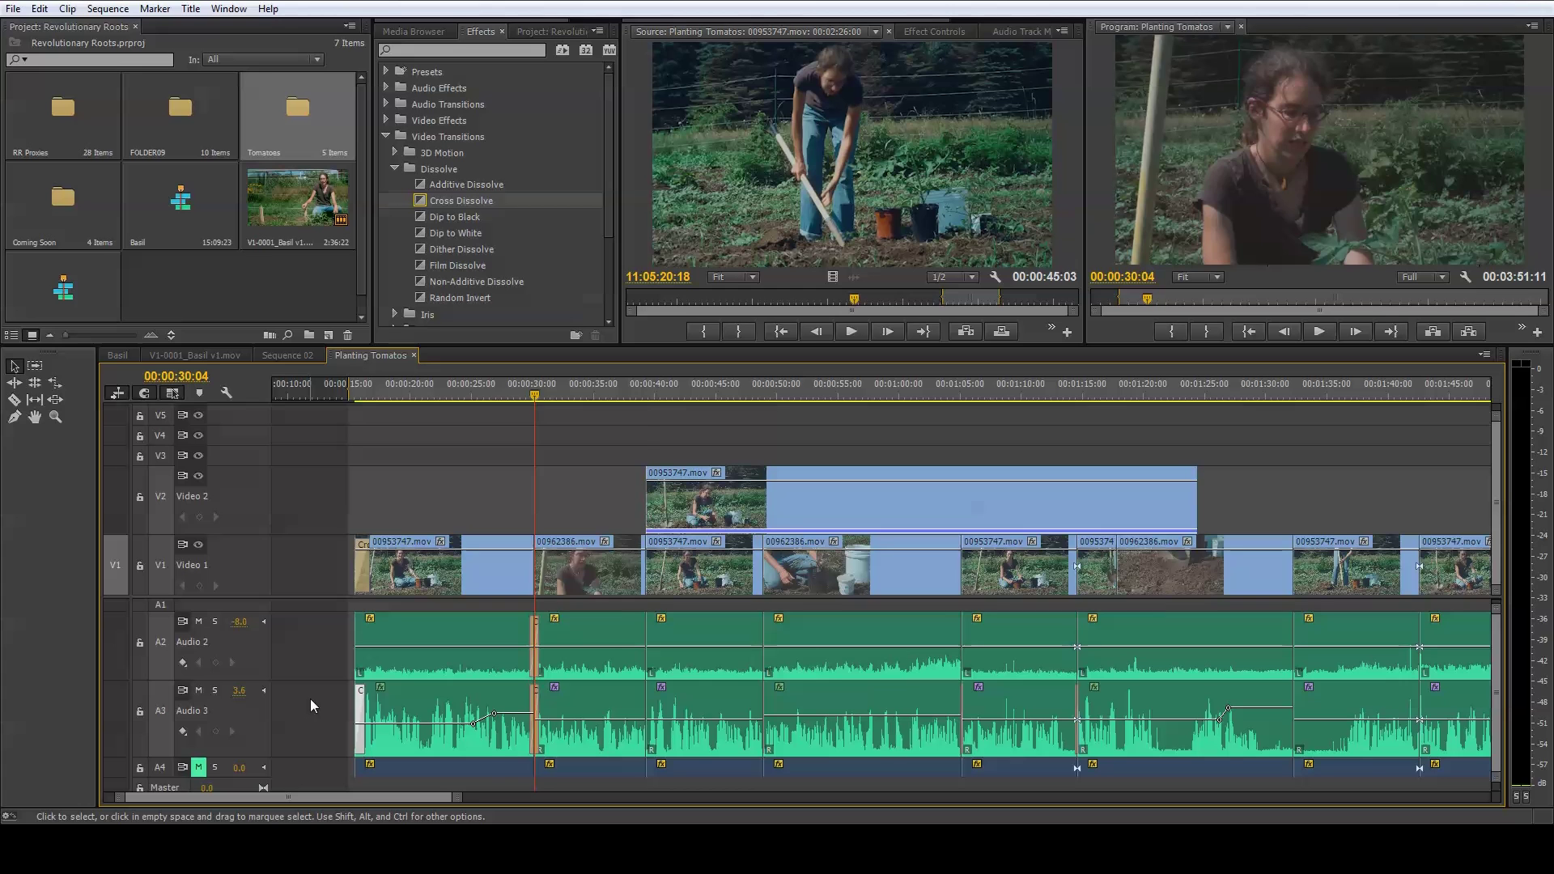
key("Down")
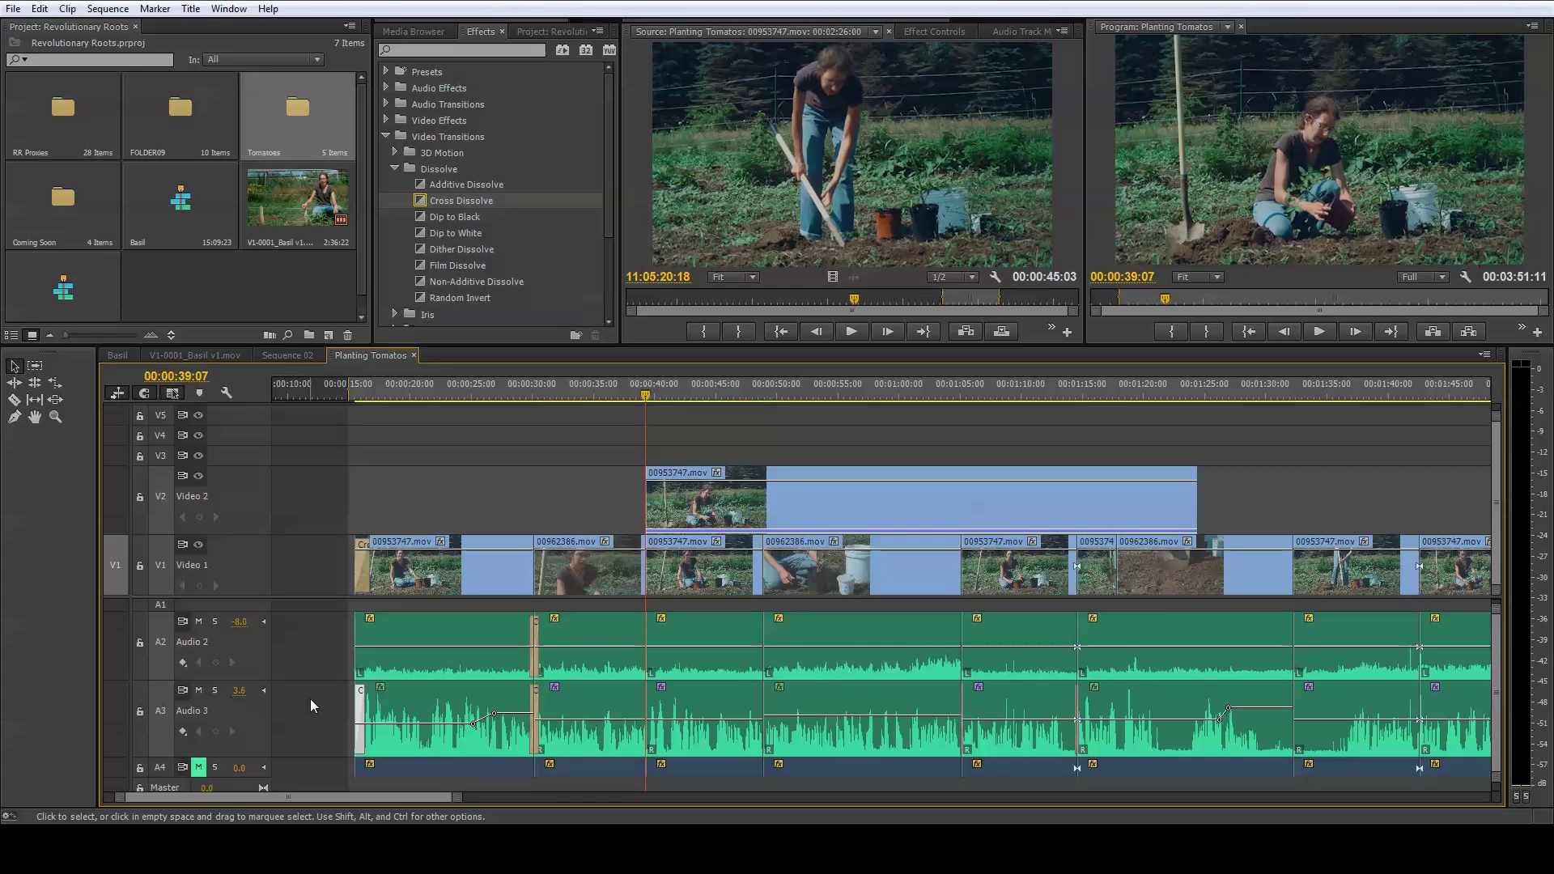
key("ctrl+shift+d")
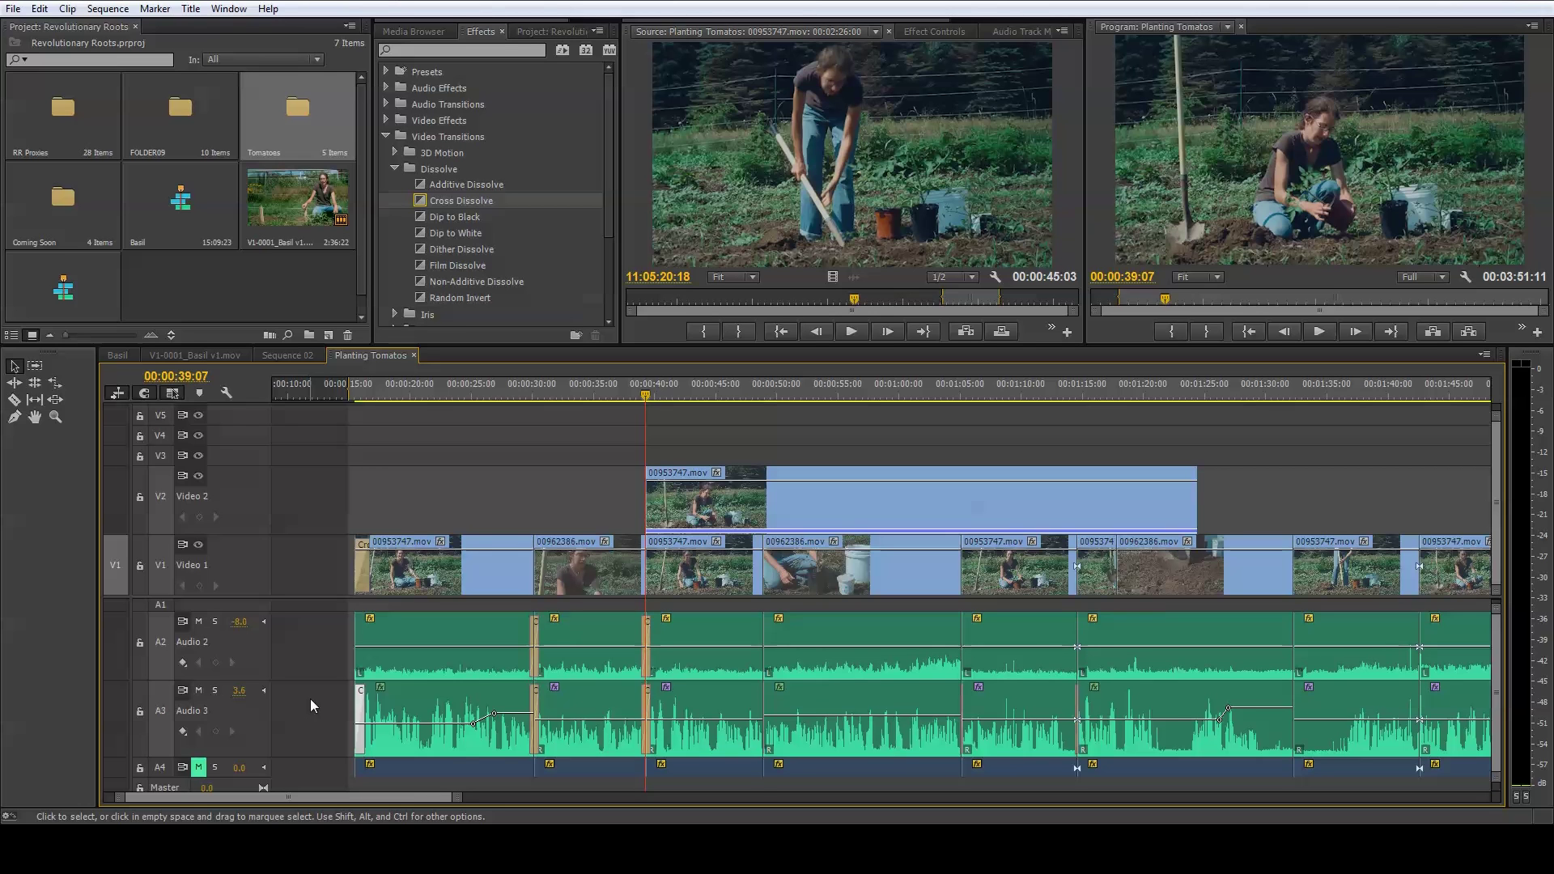
key("Down")
key("ctrl+shift+d")
key("Down")
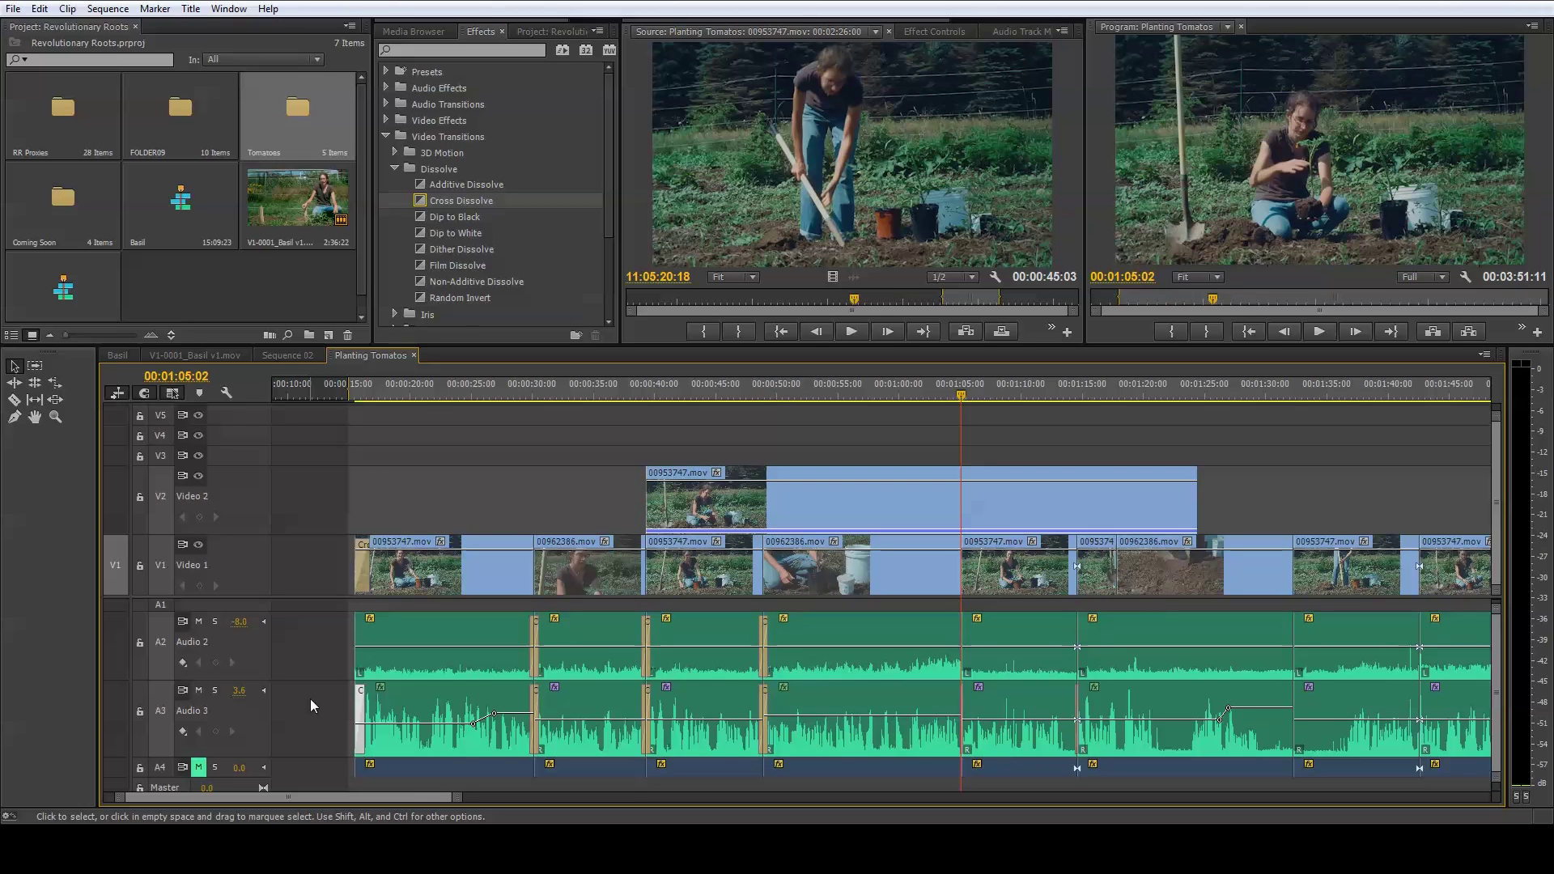
key("ctrl+shift+d")
key("Down")
key("ctrl+shift+d")
key("Down")
key("Down")
key("Down")
key("ctrl+shift+d")
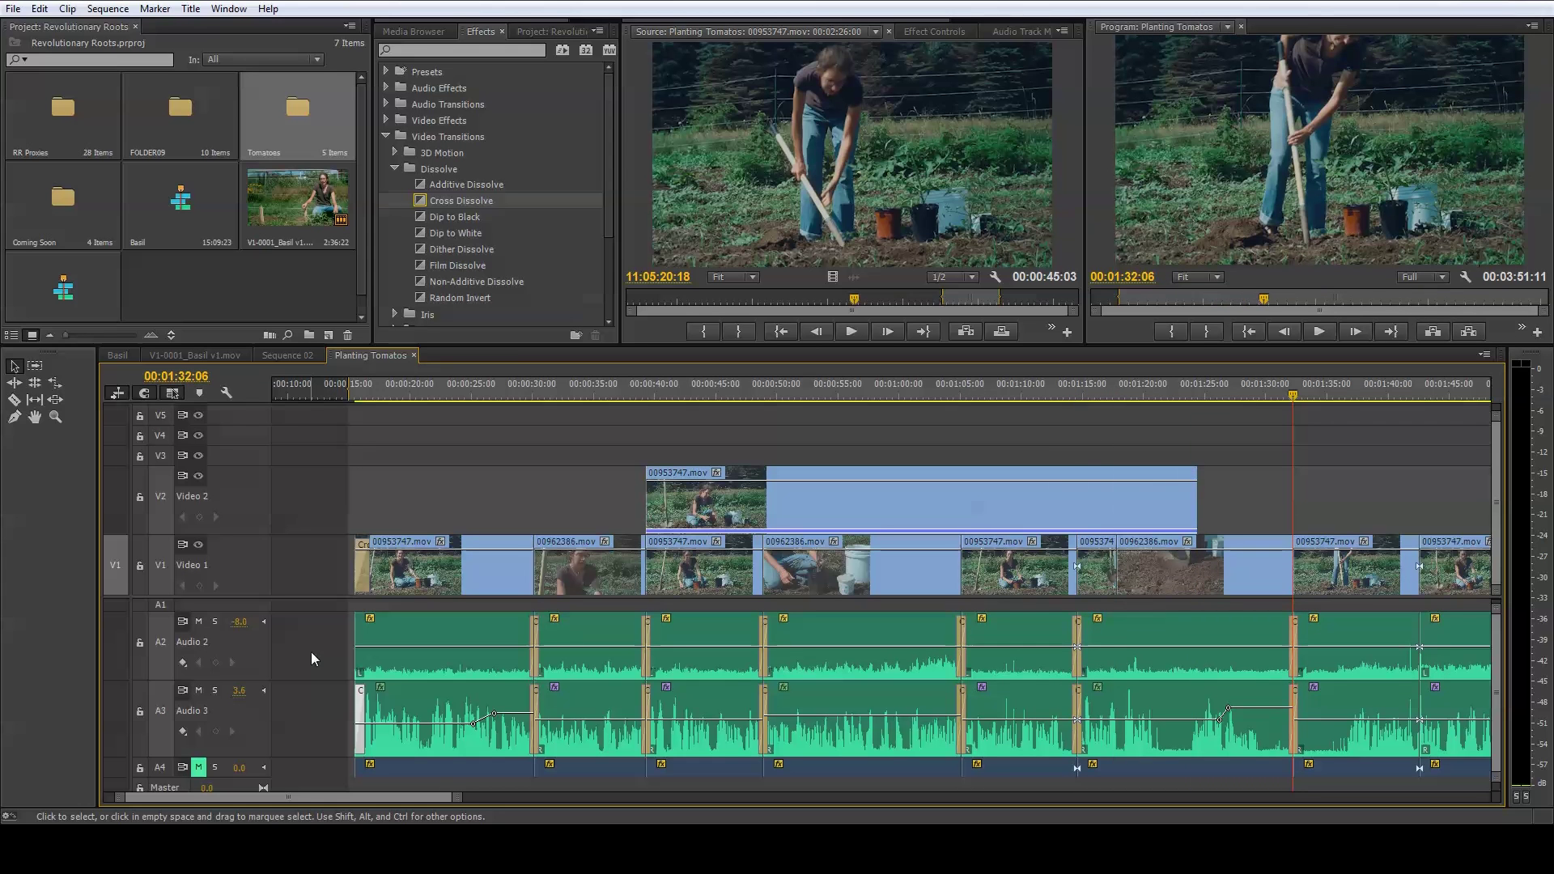